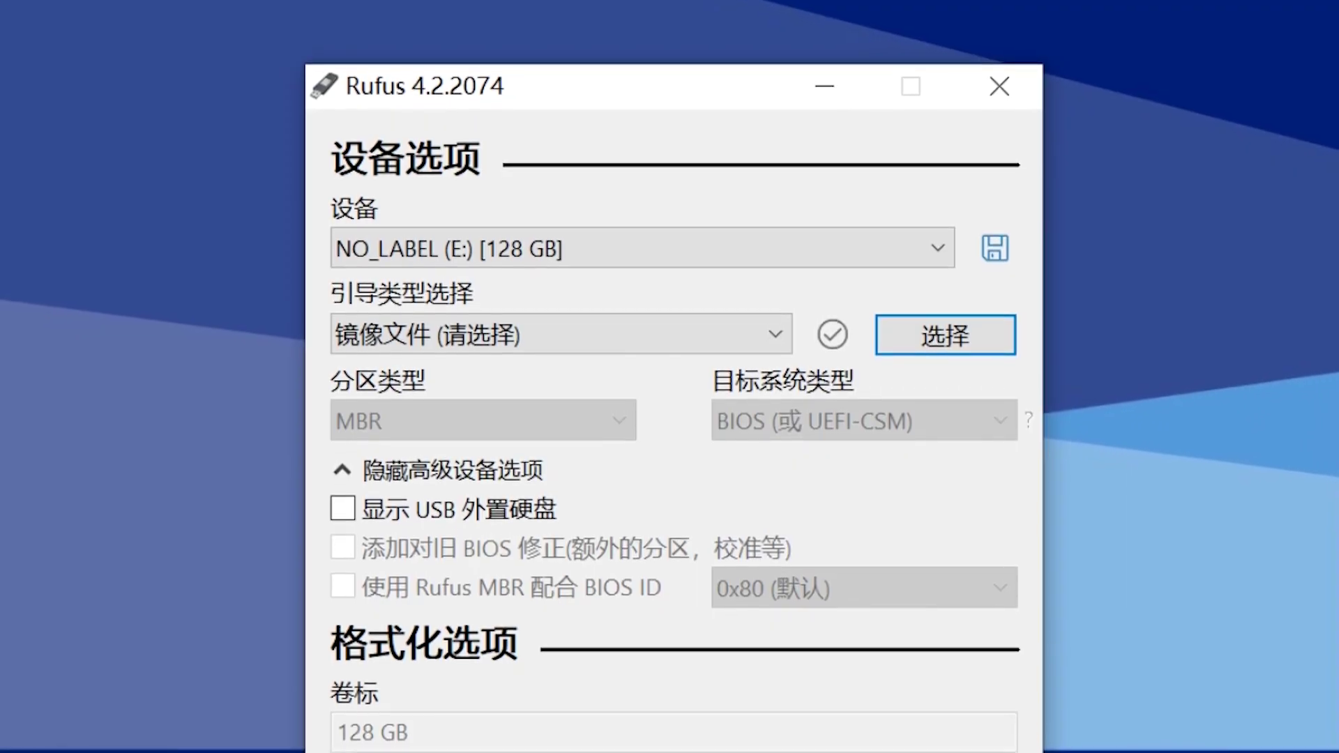
# - Load the Windows 11 business editions image for the 128 GB USB drive and keep the image option at 标准 Windows 安装
pyautogui.click(945, 332)
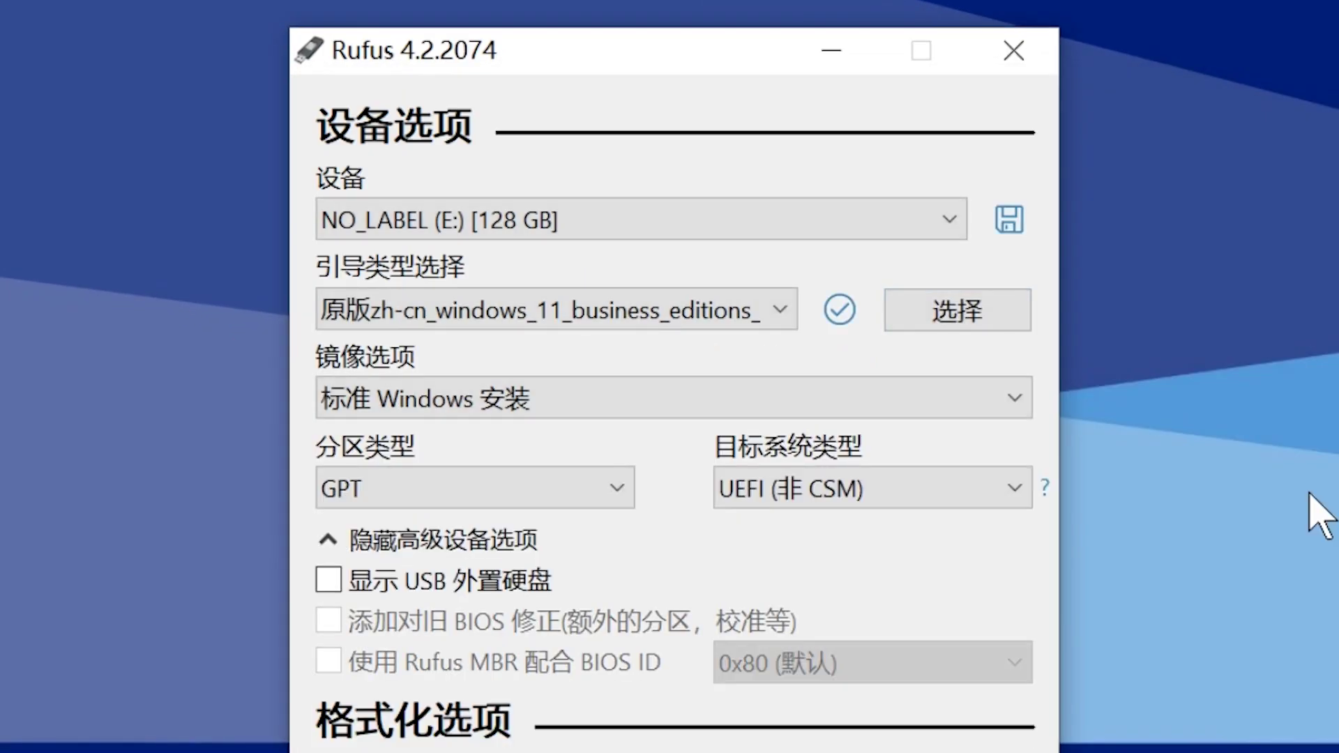
pyautogui.click(1015, 398)
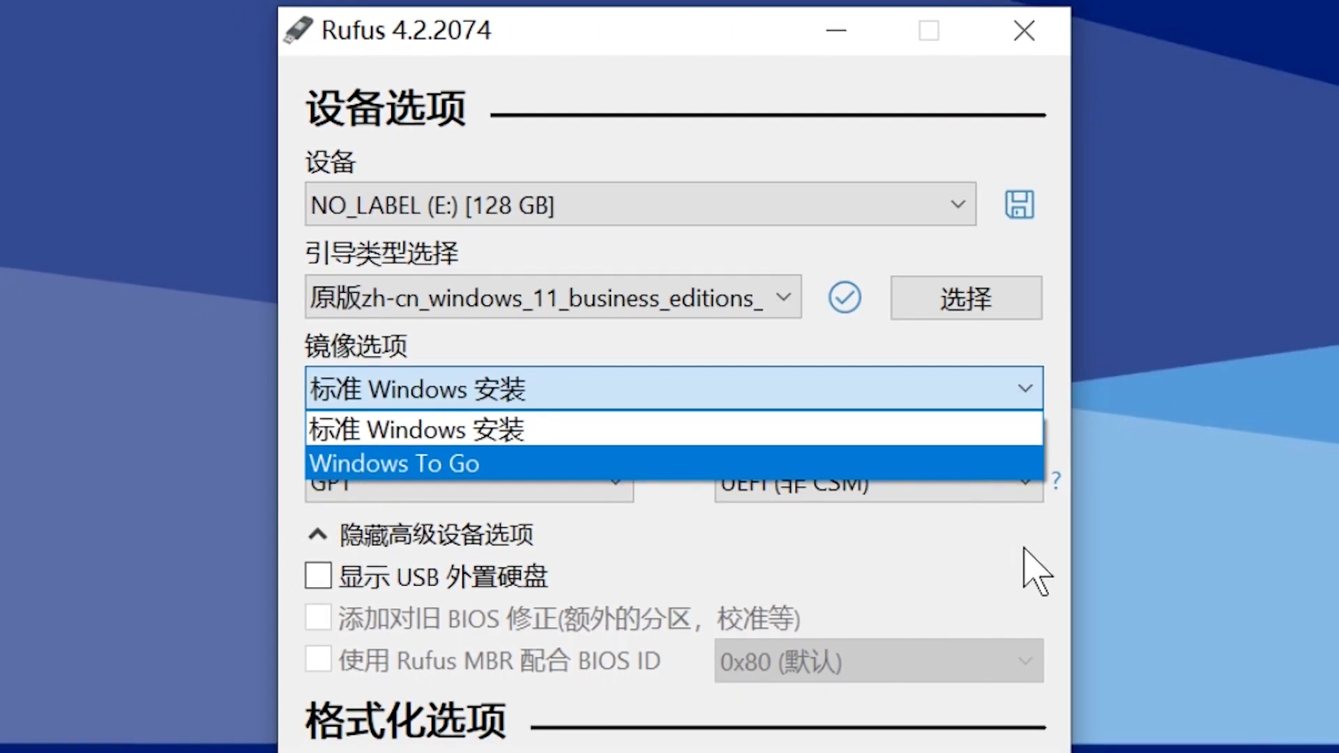
pyautogui.click(1048, 581)
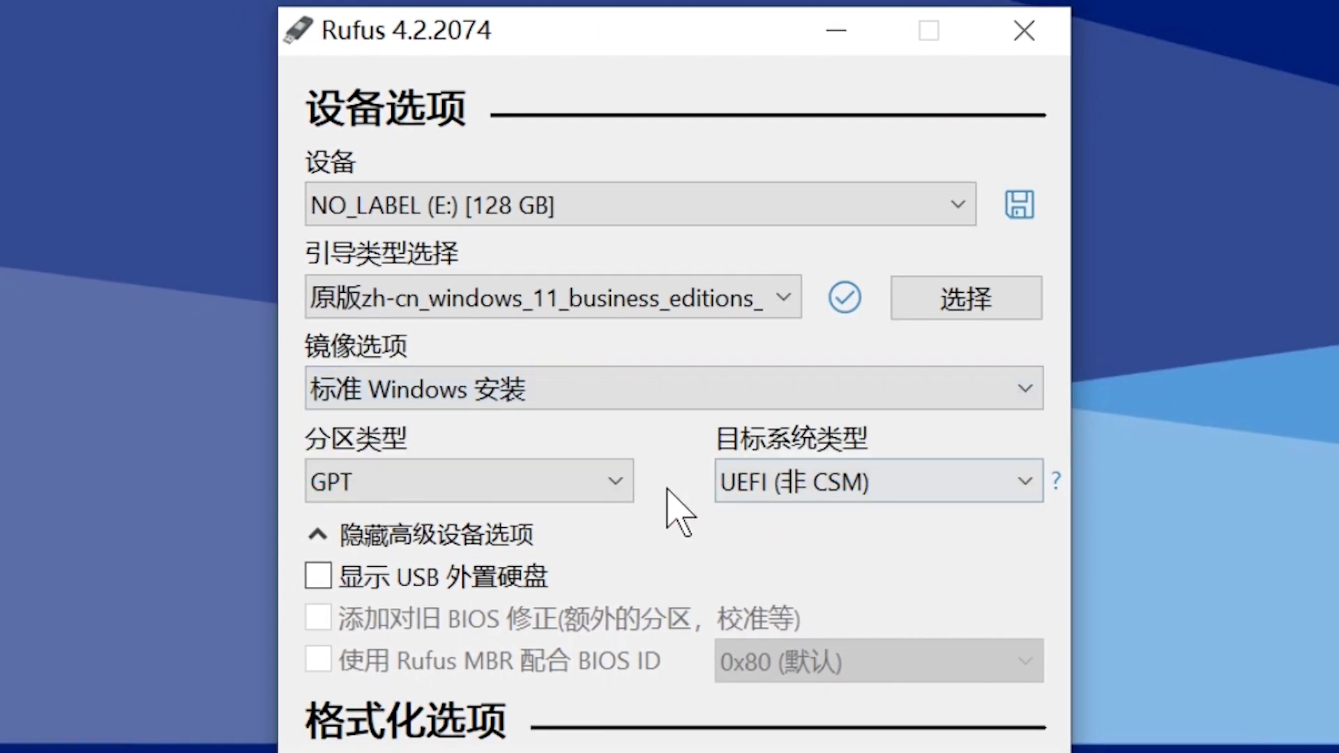
pyautogui.click(630, 481)
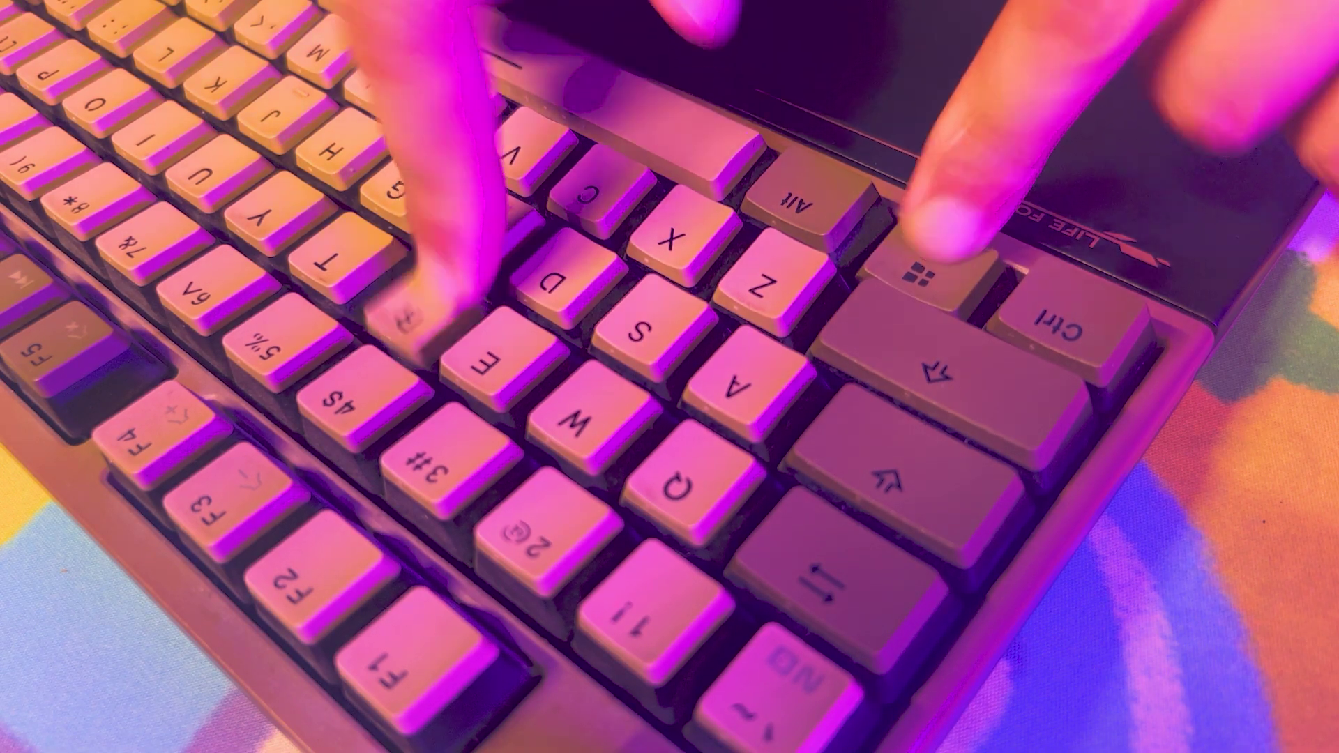
# - Run msinfo32 and check the computer's BIOS mode in System Information
pyautogui.write('msinfo')
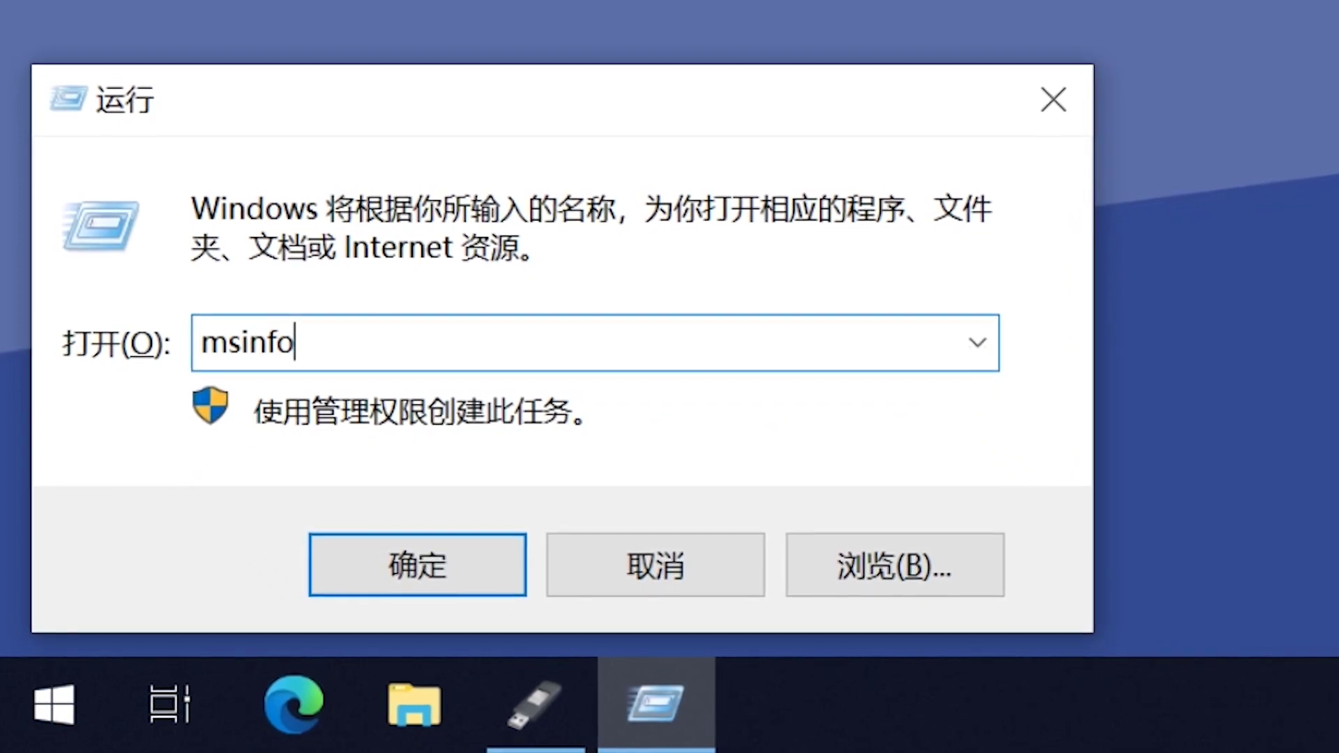
pyautogui.write('32')
pyautogui.press('Return')
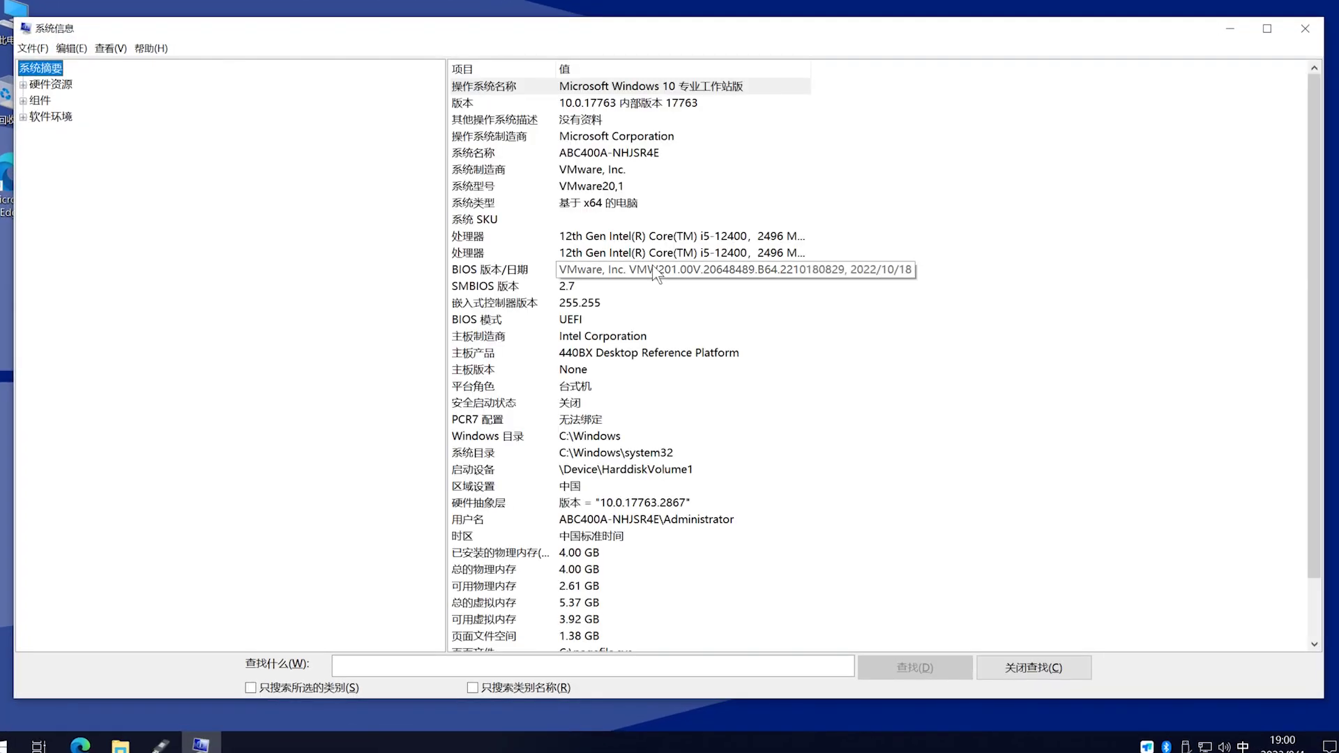
pyautogui.click(662, 323)
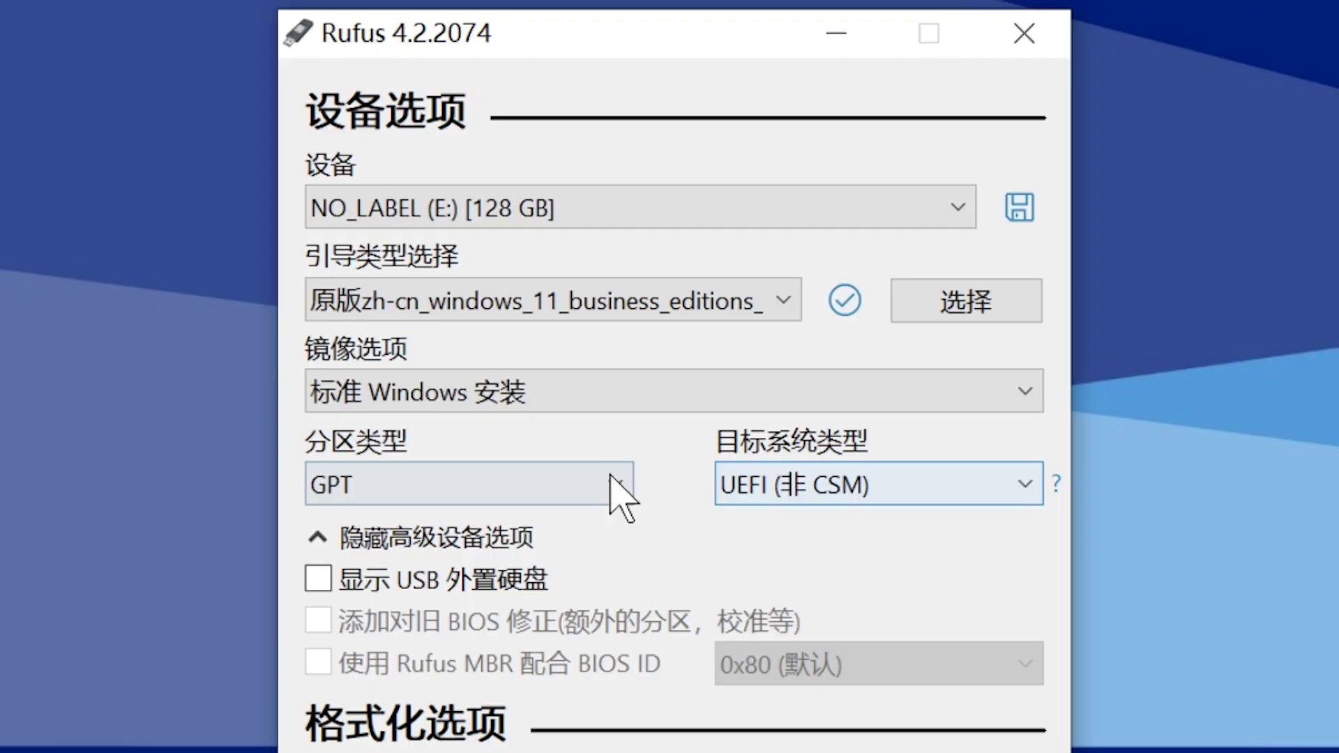
# - Keep GPT as the partition type for the UEFI (非 CSM) target system, leaving external USB hard disks hidden
pyautogui.click(611, 480)
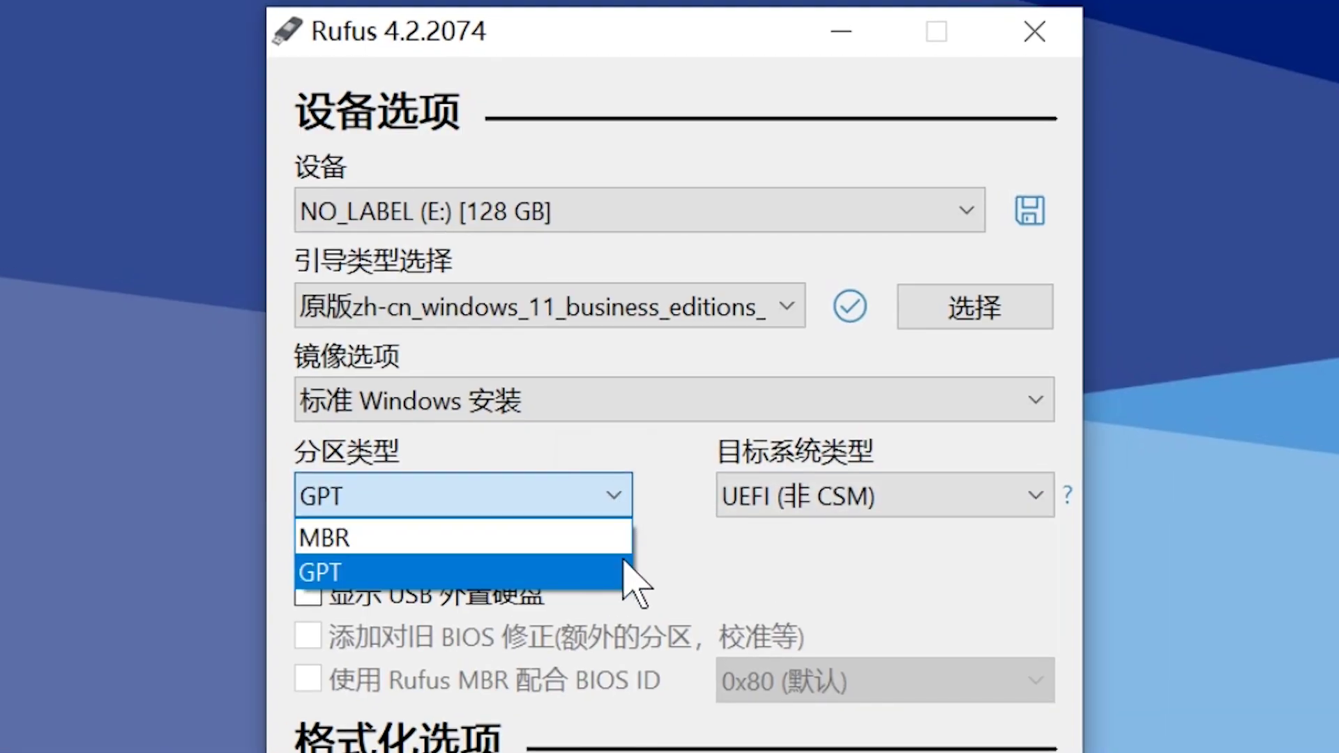
pyautogui.click(624, 568)
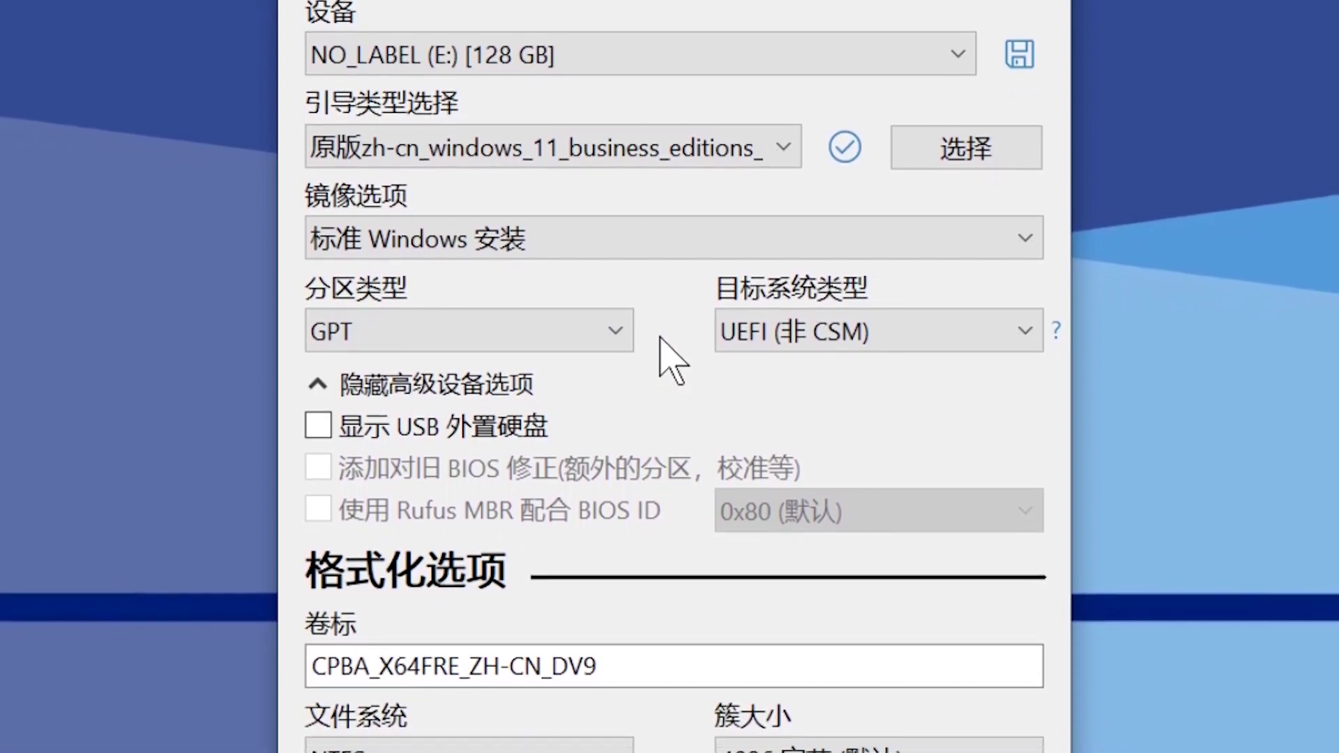
pyautogui.click(533, 421)
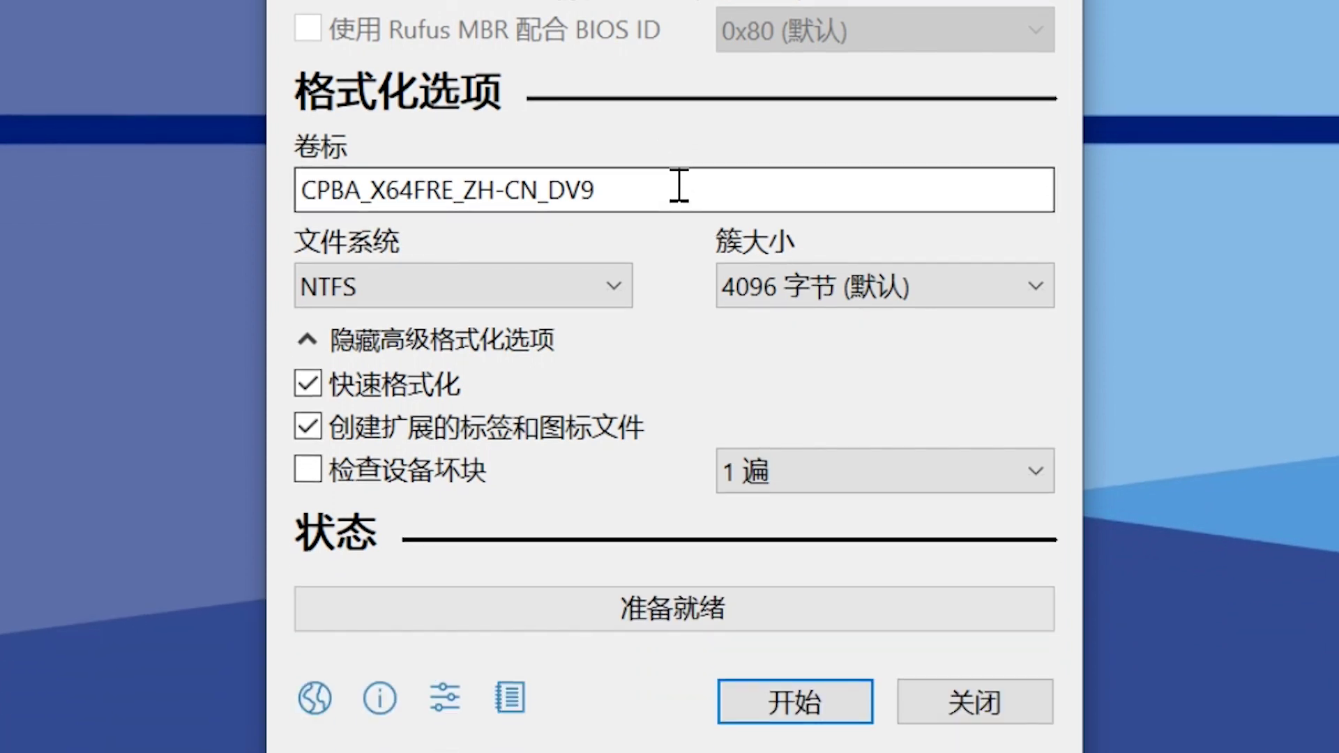
# - Set the volume label to Rufus, keeping the NTFS file system and the 4096-byte cluster size
pyautogui.doubleClick(681, 658)
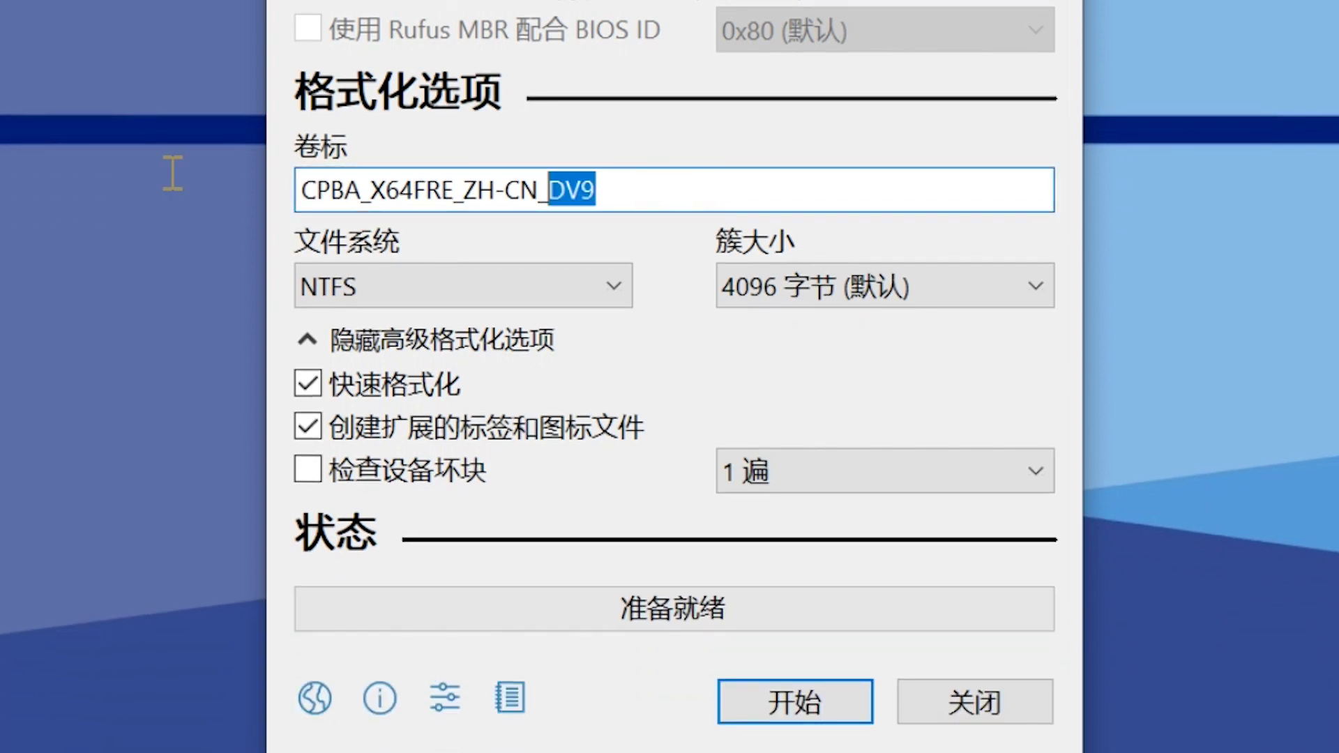
pyautogui.hotkey('ctrl', 'a')
pyautogui.write('Rufus')
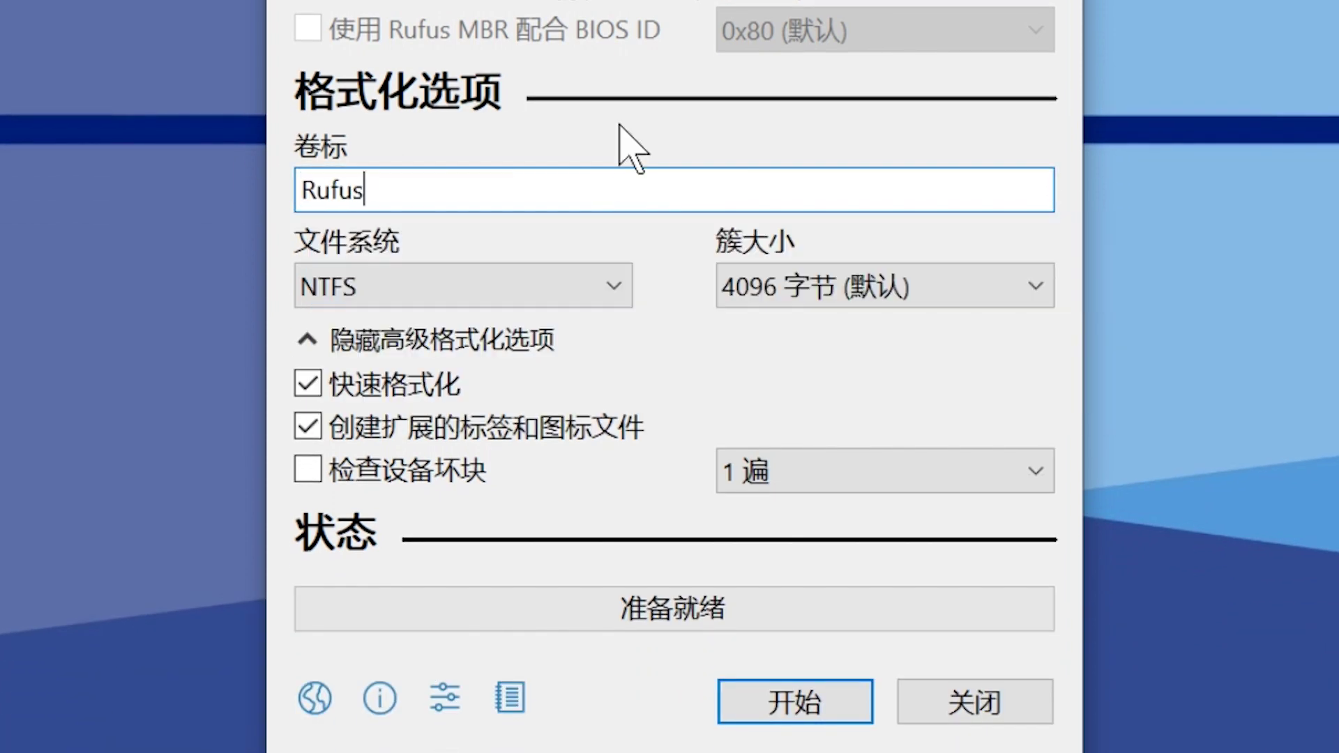
pyautogui.click(614, 285)
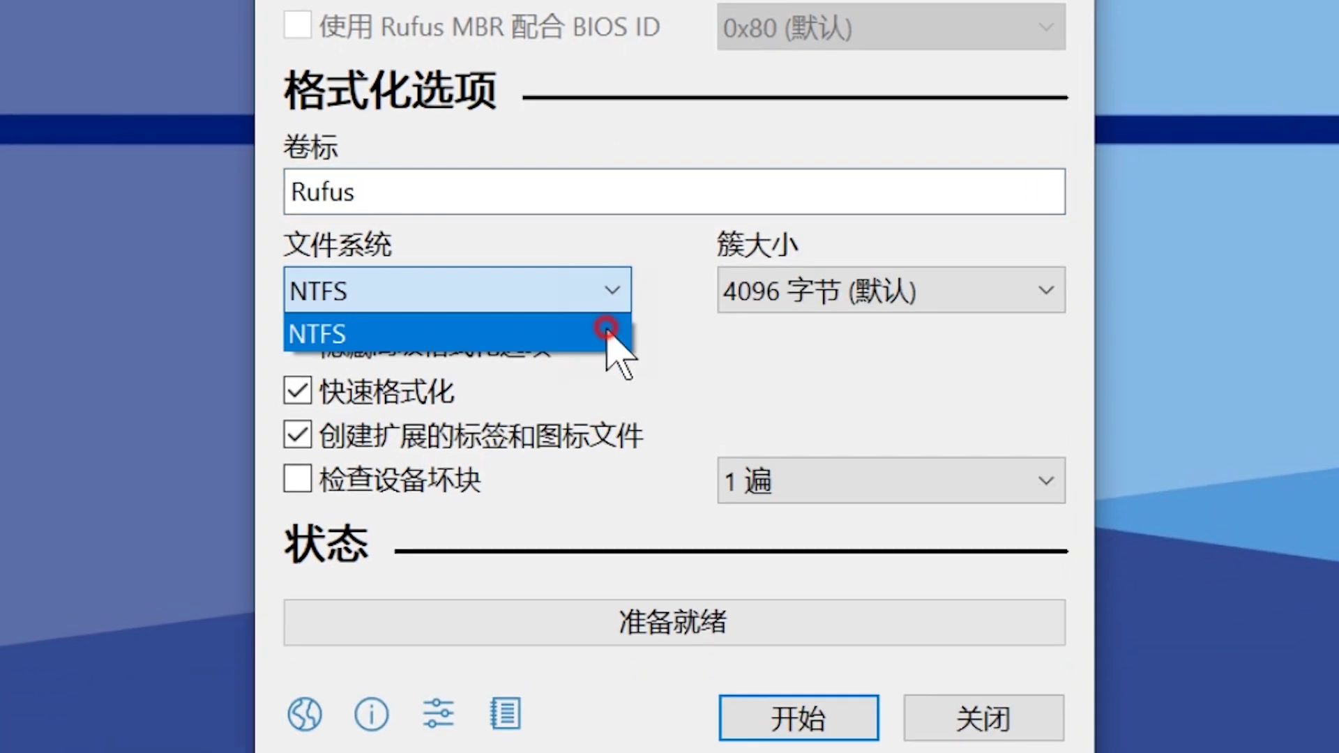
pyautogui.click(606, 329)
pyautogui.click(1040, 292)
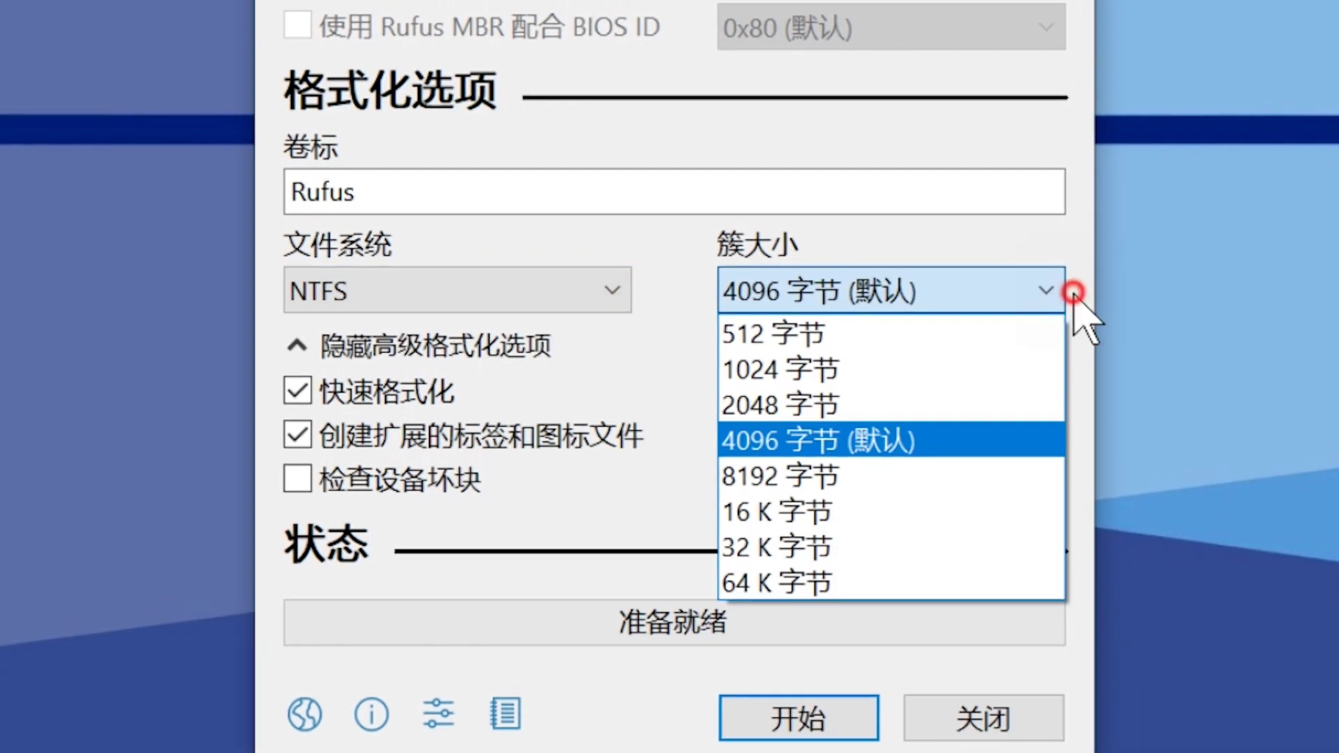
pyautogui.click(1075, 293)
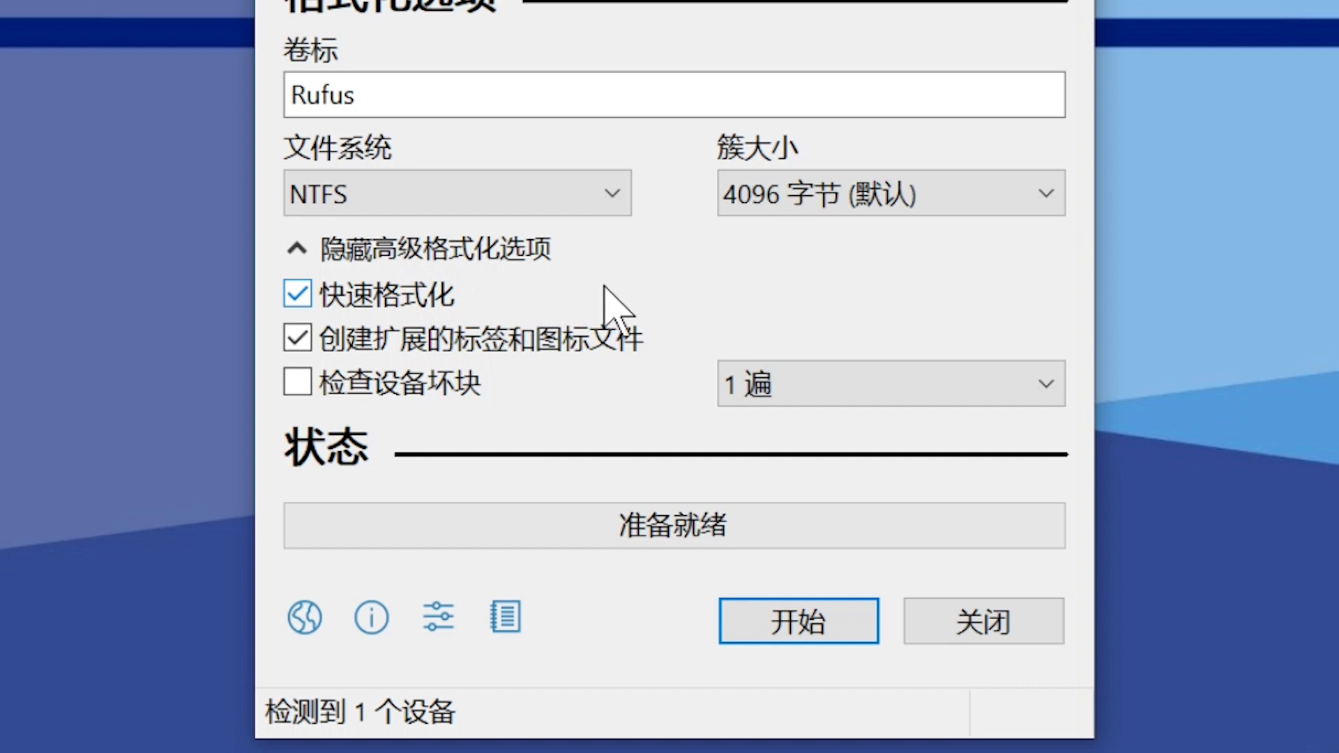
# - Review the advanced format options, keeping extended label and icon file creation enabled and the bad-block check off at 1 遍
pyautogui.click(625, 342)
pyautogui.click(624, 341)
pyautogui.click(466, 386)
pyautogui.click(1044, 386)
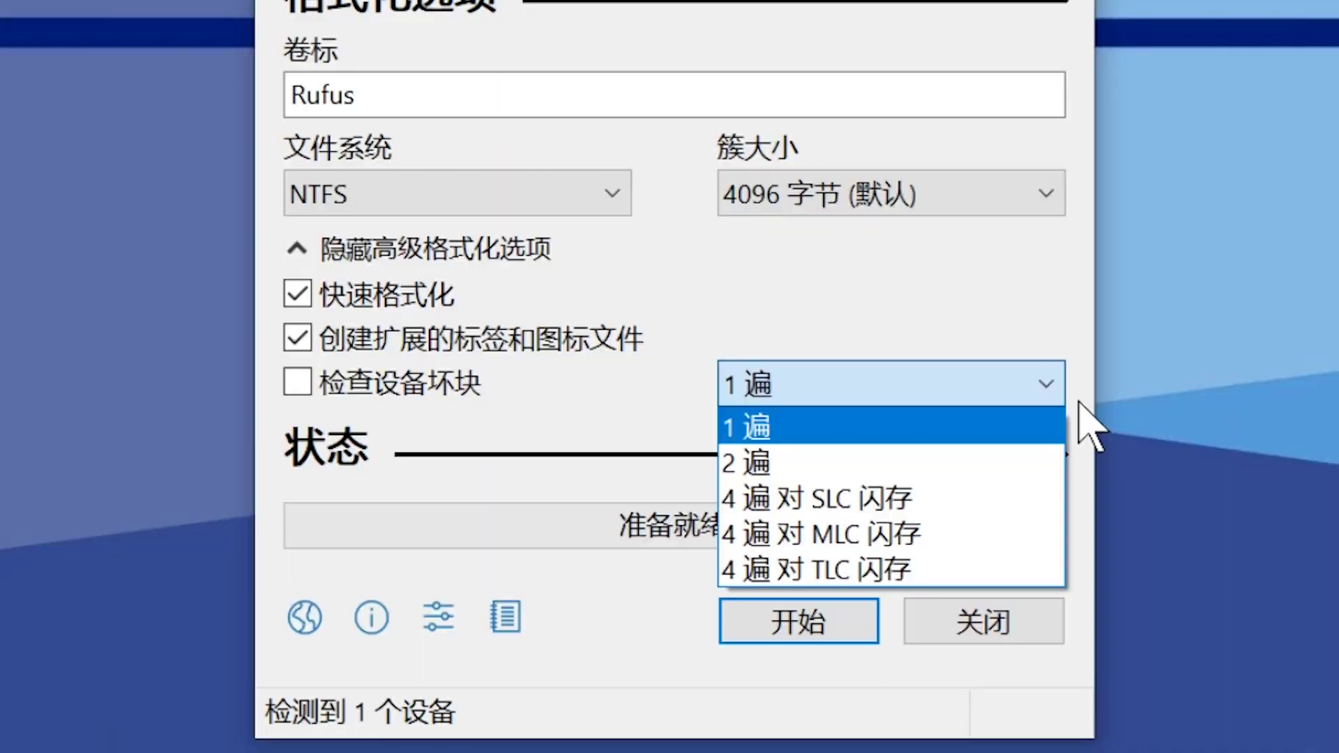
pyautogui.click(1078, 401)
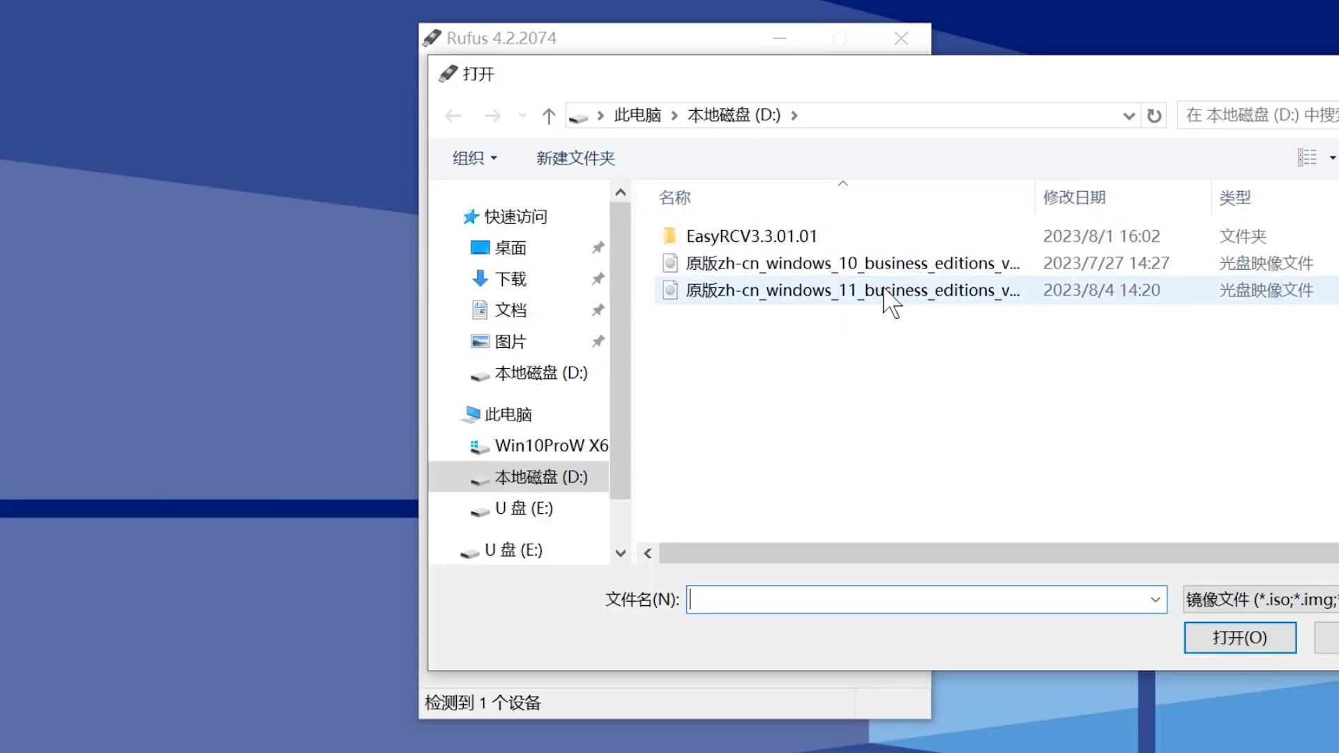
# - Load the Windows 11 image and start writing the standard installation drive, removing the hardware and Microsoft account requirements and accepting data erasure
pyautogui.doubleClick(883, 291)
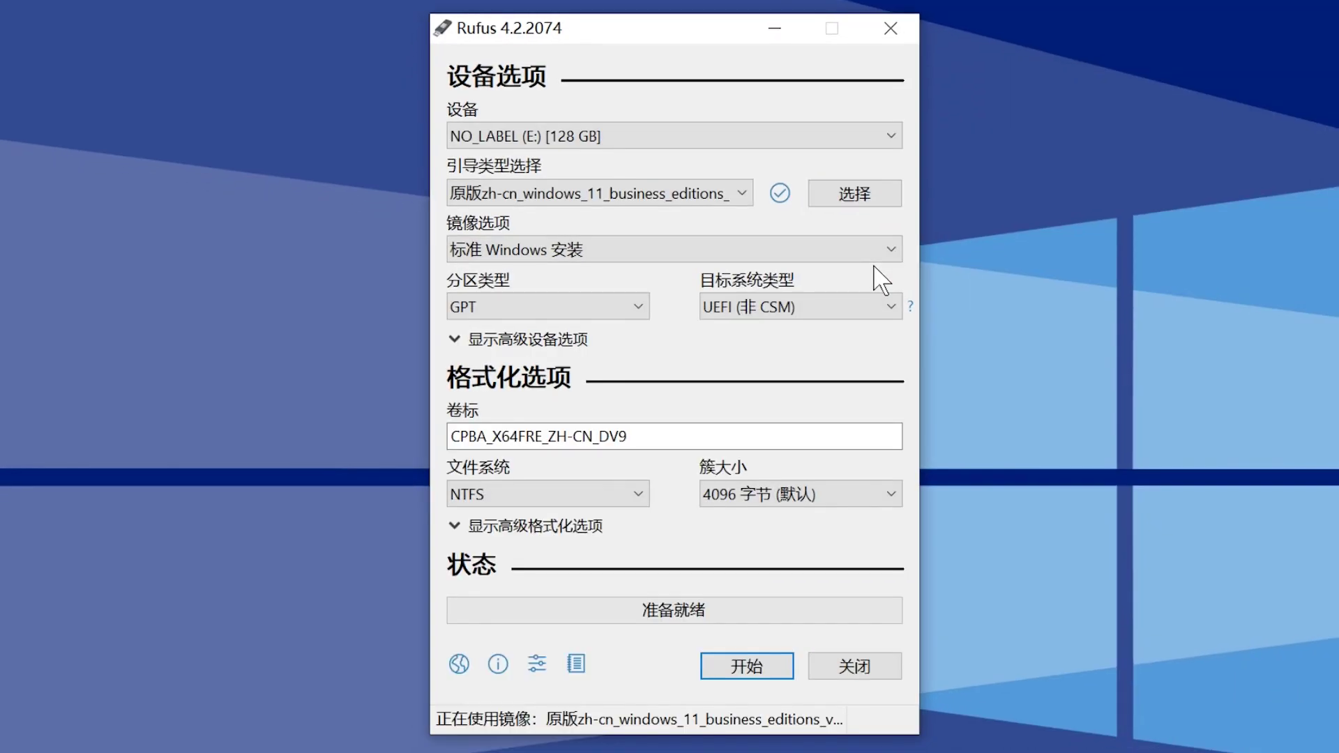
pyautogui.click(778, 668)
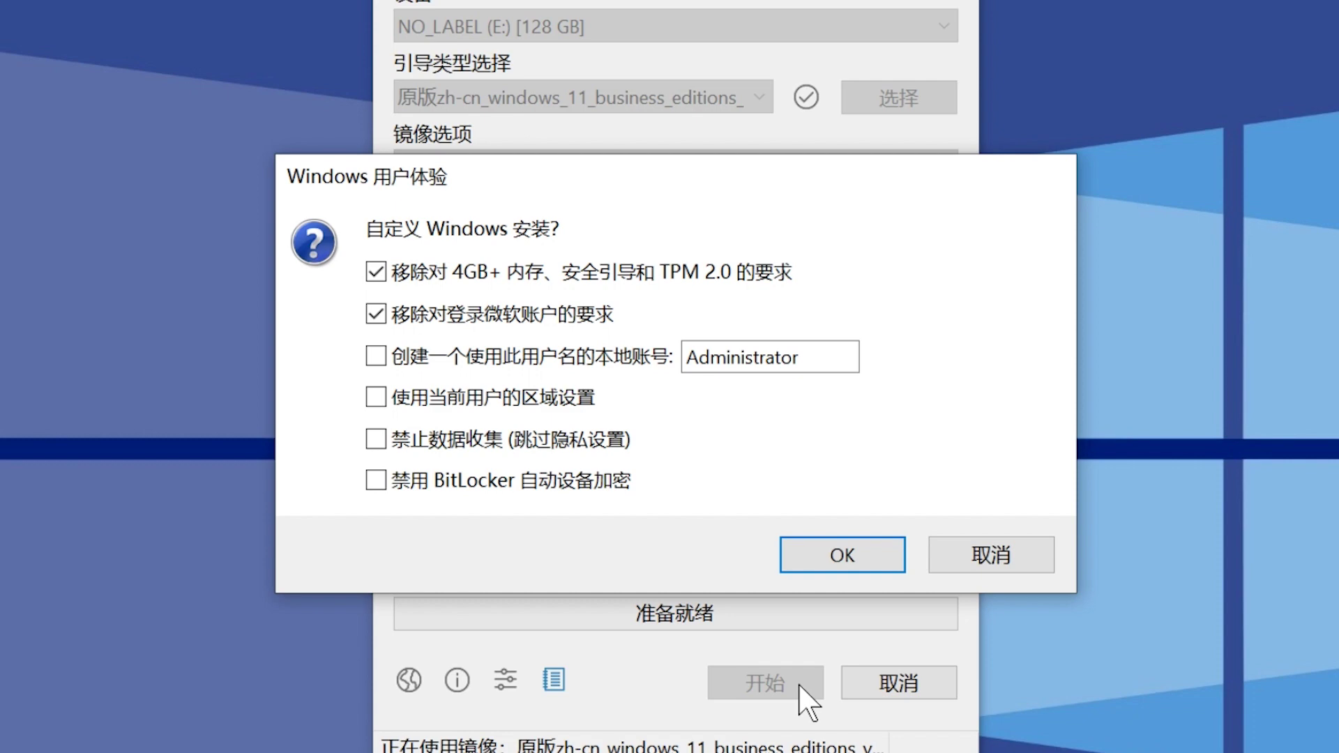
pyautogui.click(837, 566)
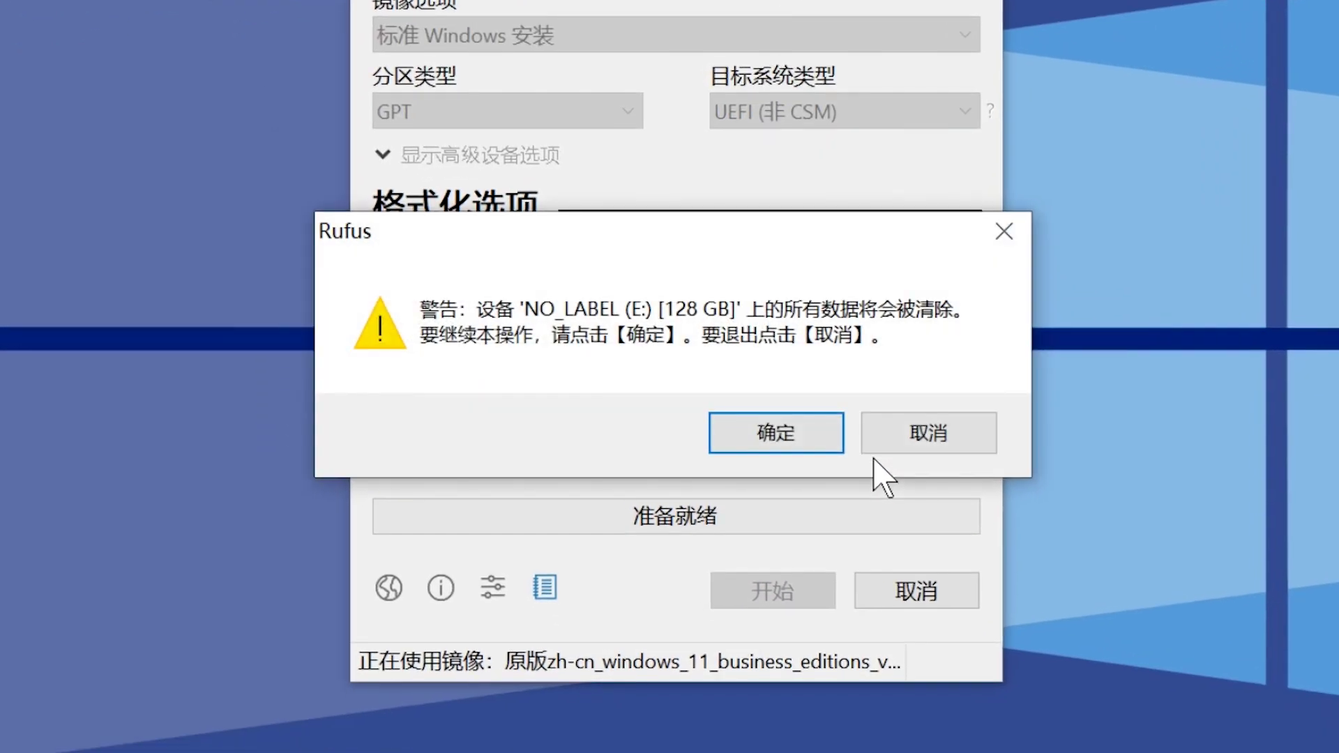
pyautogui.click(809, 439)
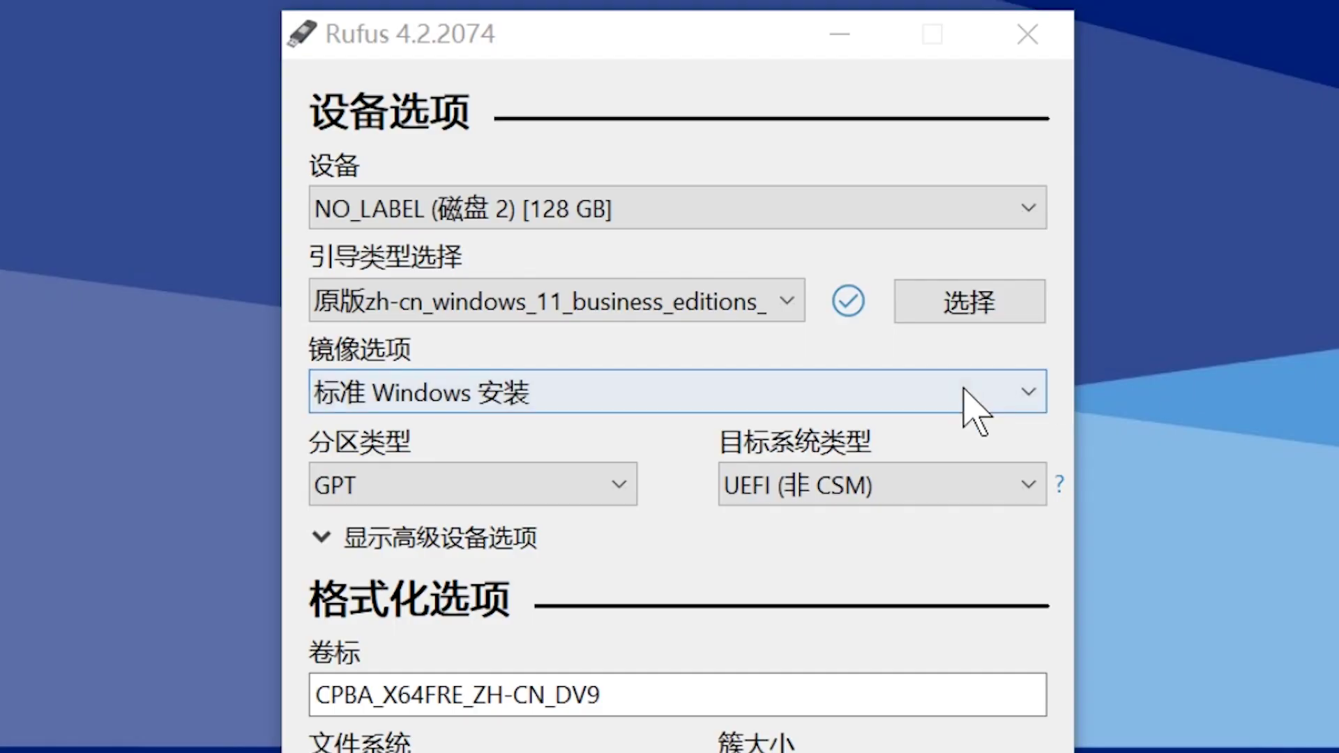
# - Set the image option to Windows To Go and start writing Windows 11 专业版 with internal disk access blocked, accepting data erasure
pyautogui.click(963, 387)
pyautogui.click(954, 469)
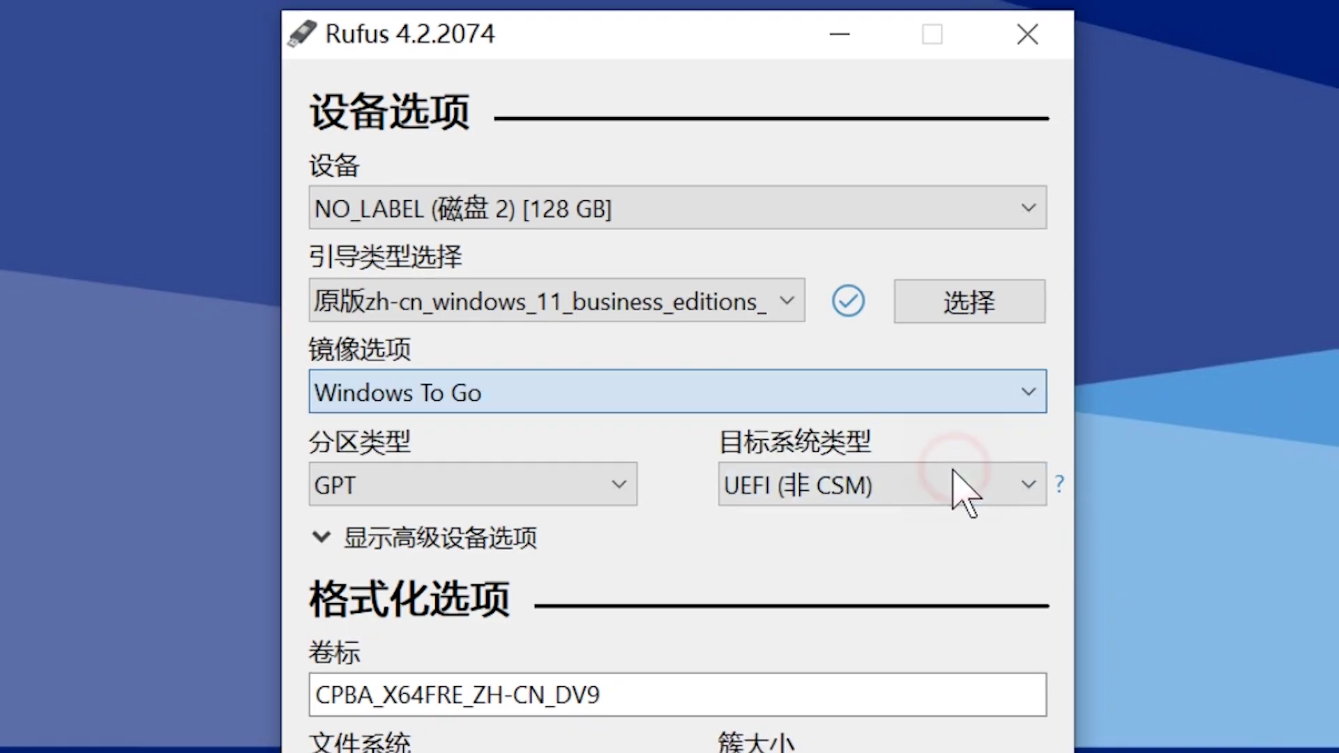
pyautogui.click(764, 673)
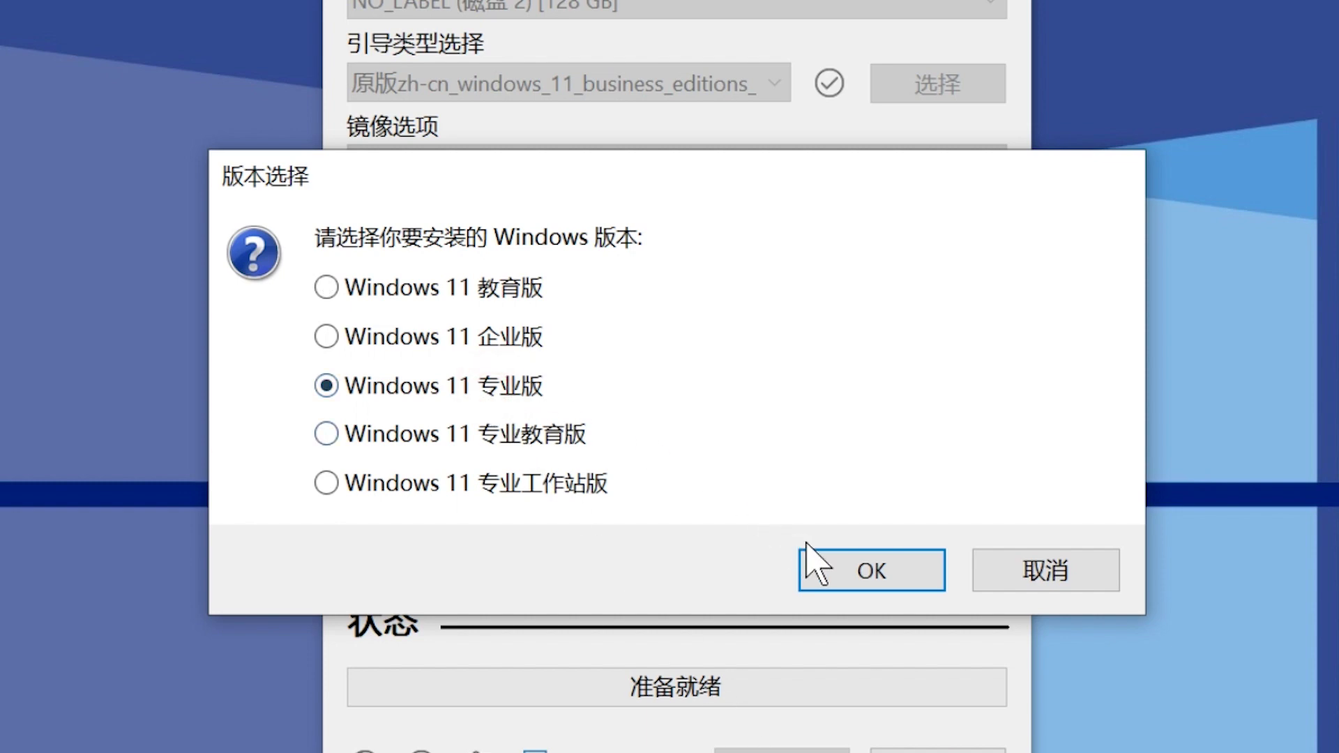
pyautogui.click(832, 566)
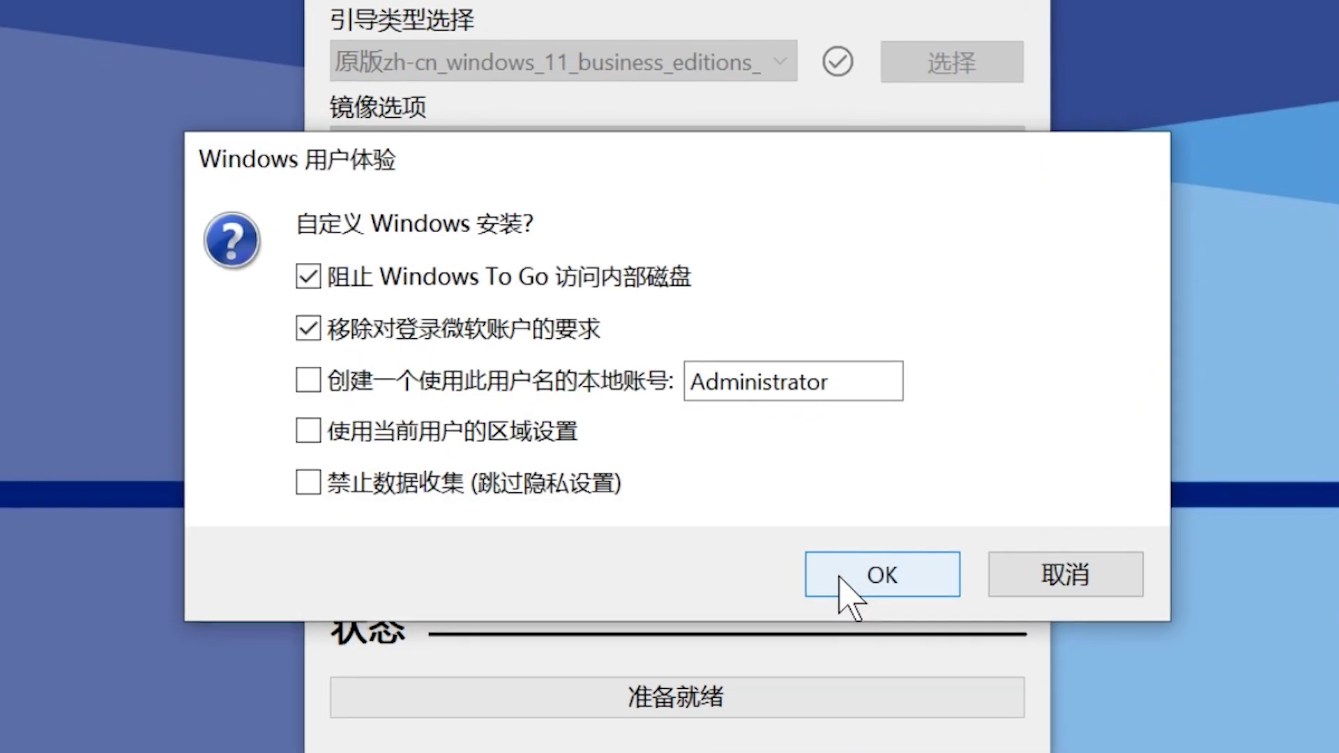
pyautogui.click(838, 577)
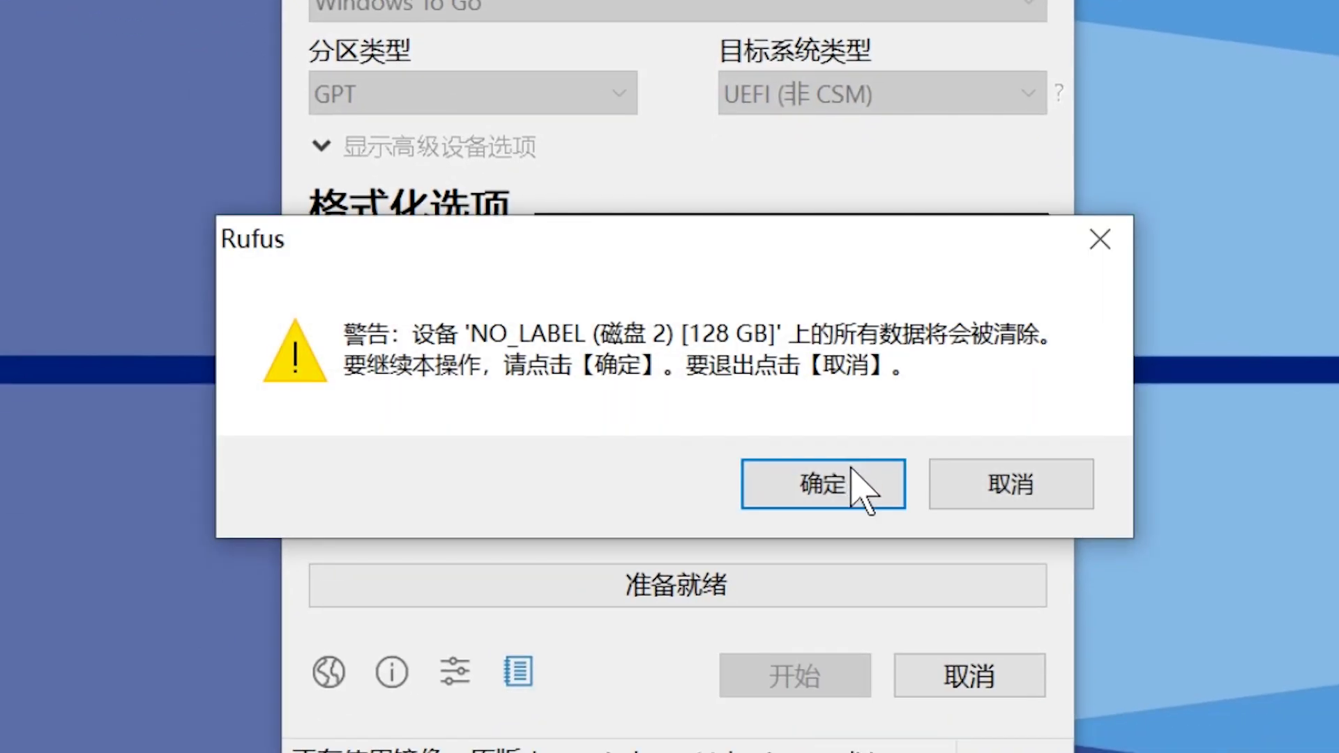
pyautogui.click(857, 494)
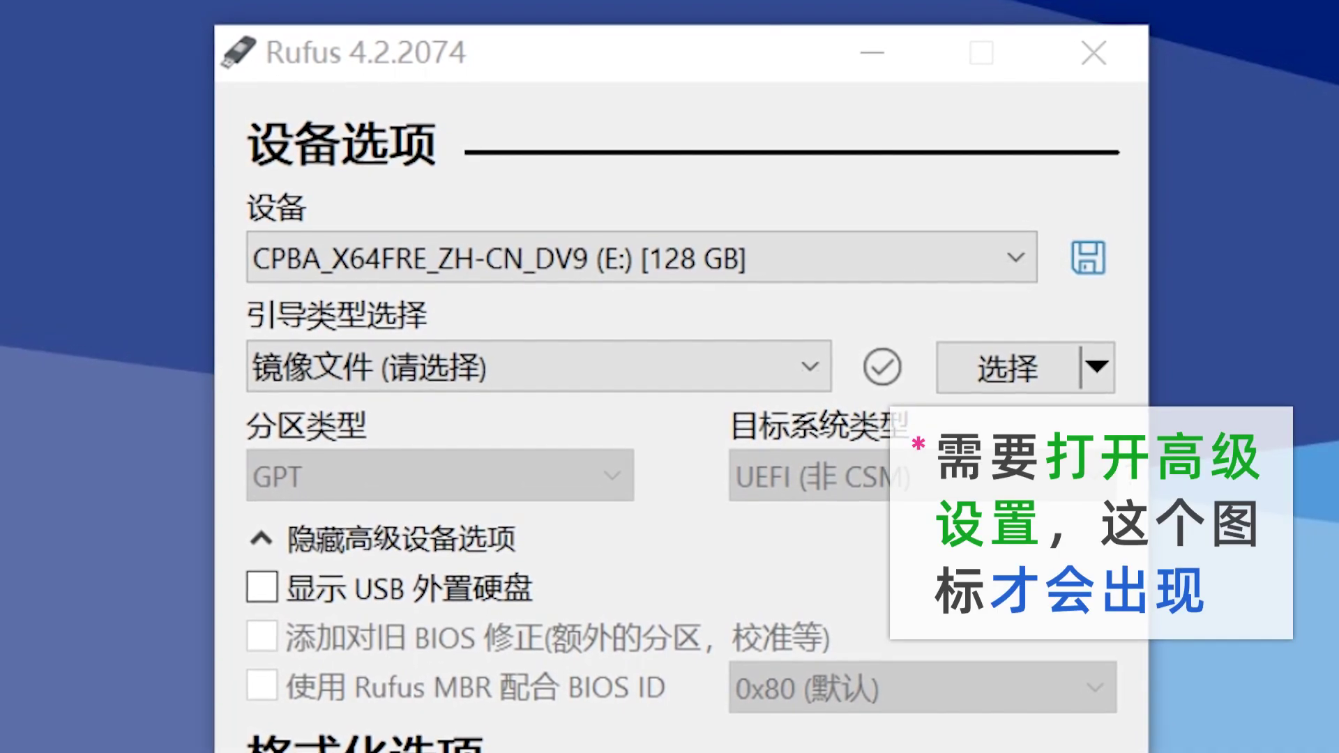
# - Save the USB drive as the compressed VHDX image CPBA_X64FRE_ZH-CN_DV9.vhdx on drive D:
pyautogui.click(1089, 260)
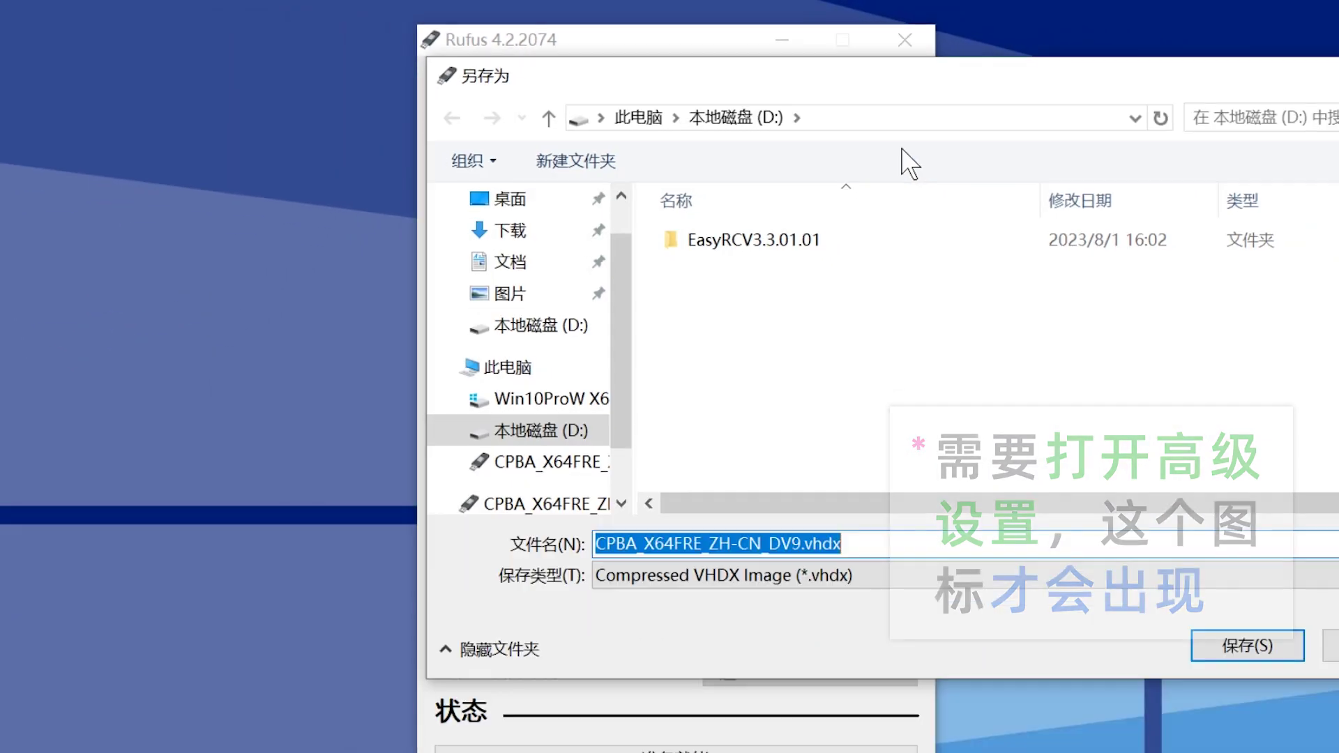
pyautogui.click(1248, 645)
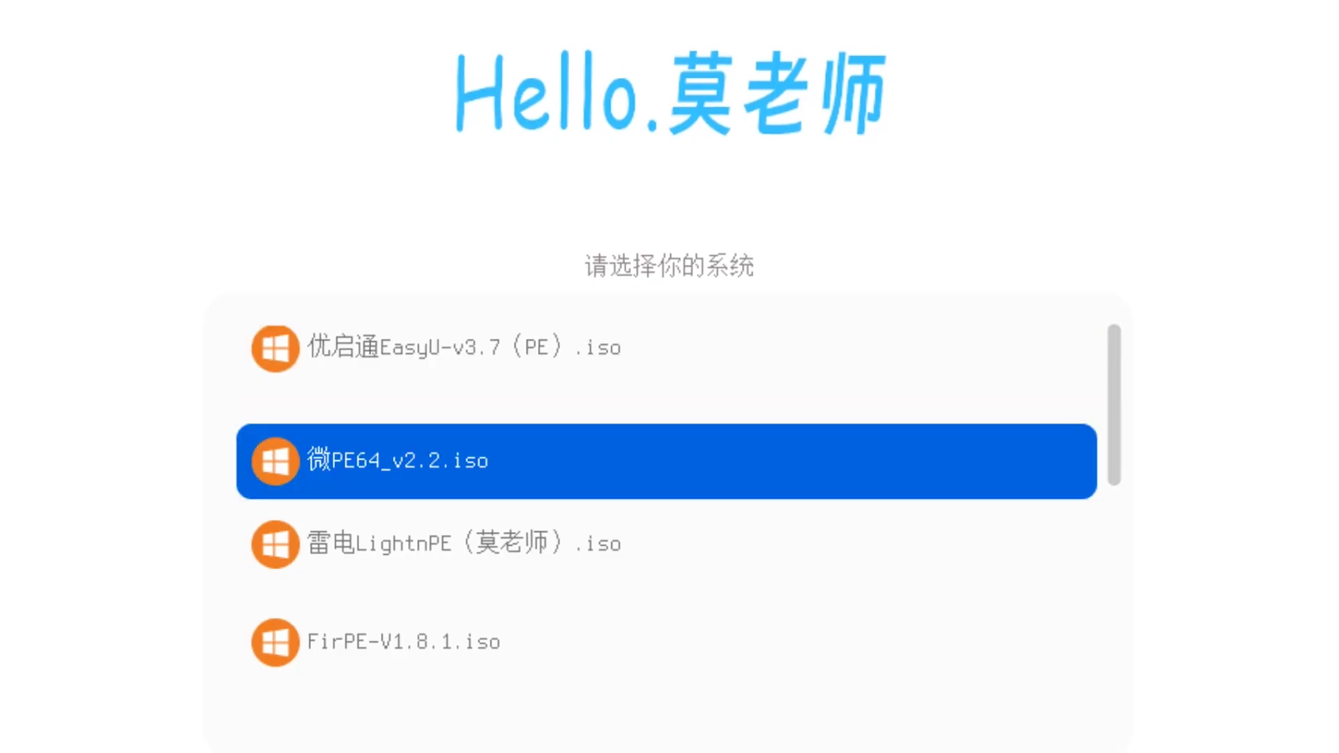
# - Browse the ISO images listed in the multi-system boot menu
pyautogui.press('Down')
pyautogui.press('Down')
pyautogui.press('Down')
pyautogui.press('Down')
pyautogui.press('Down')
pyautogui.press('Down')
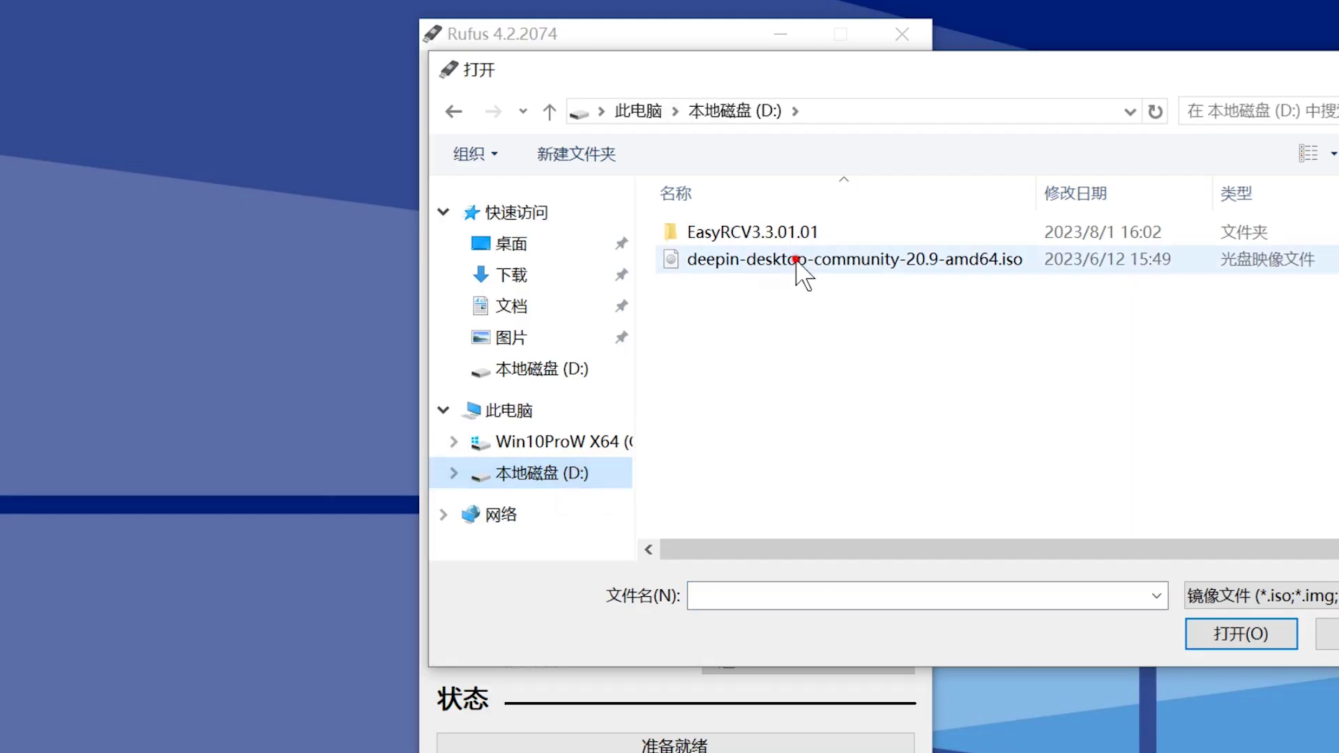
# - Load deepin-desktop-community-20.9-amd64.iso from drive D: as the boot image
pyautogui.click(801, 272)
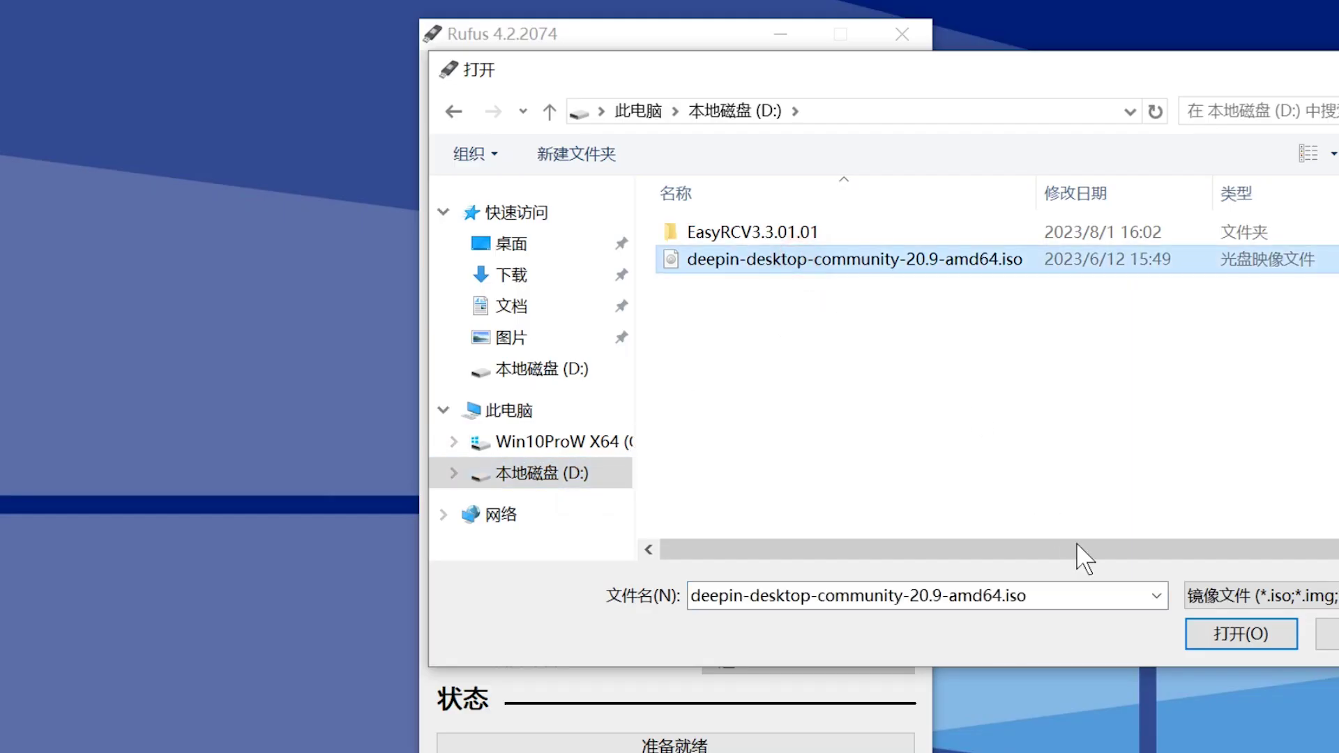
pyautogui.click(1212, 629)
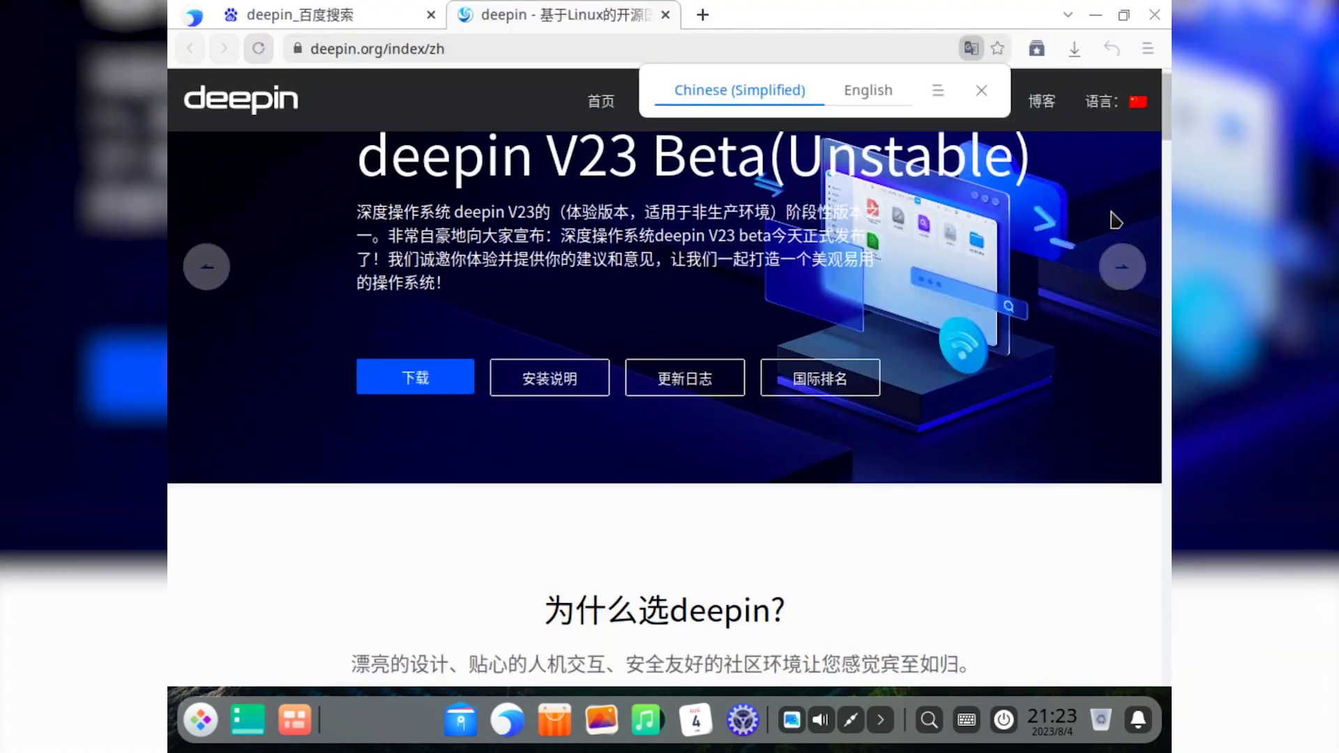
pyautogui.scroll(-3, 1116, 220)
pyautogui.scroll(-2, 1112, 219)
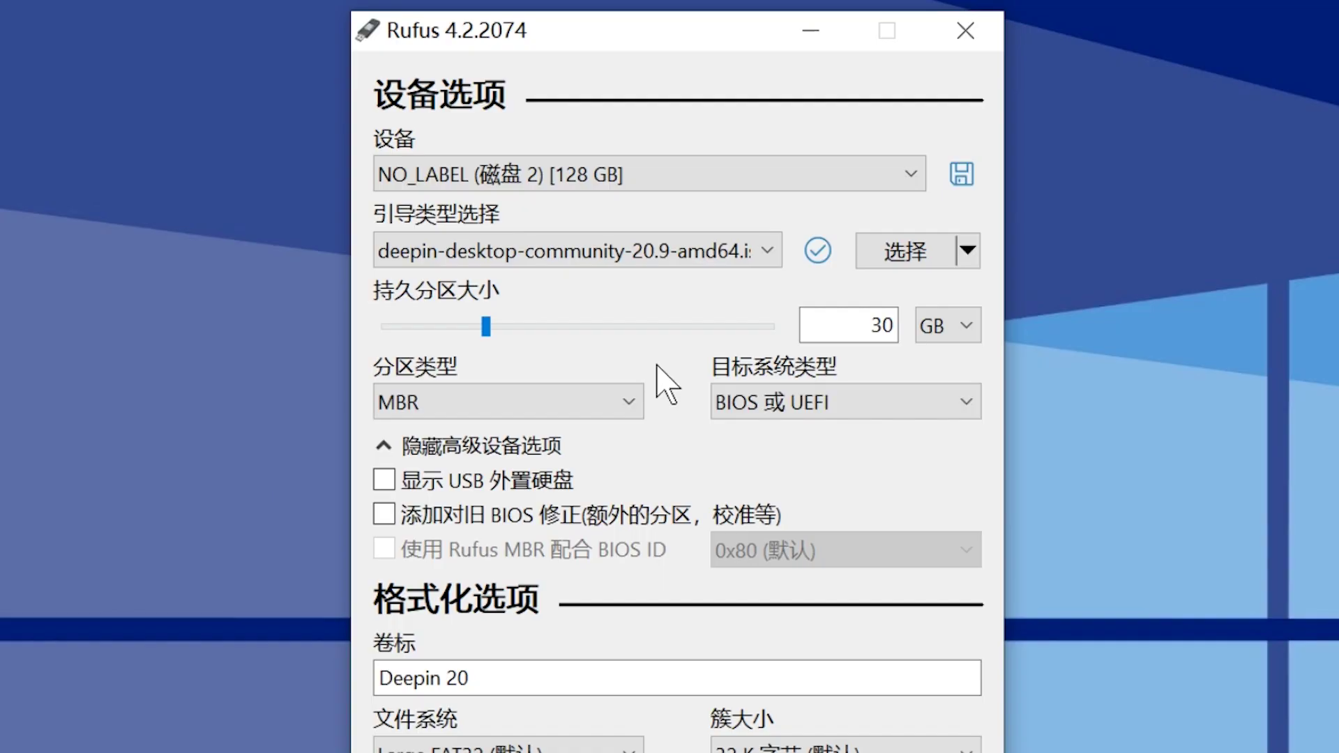
# - Keep the partition type at MBR and start writing the deepin drive, accepting the Syslinux file download and data erasure
pyautogui.click(628, 399)
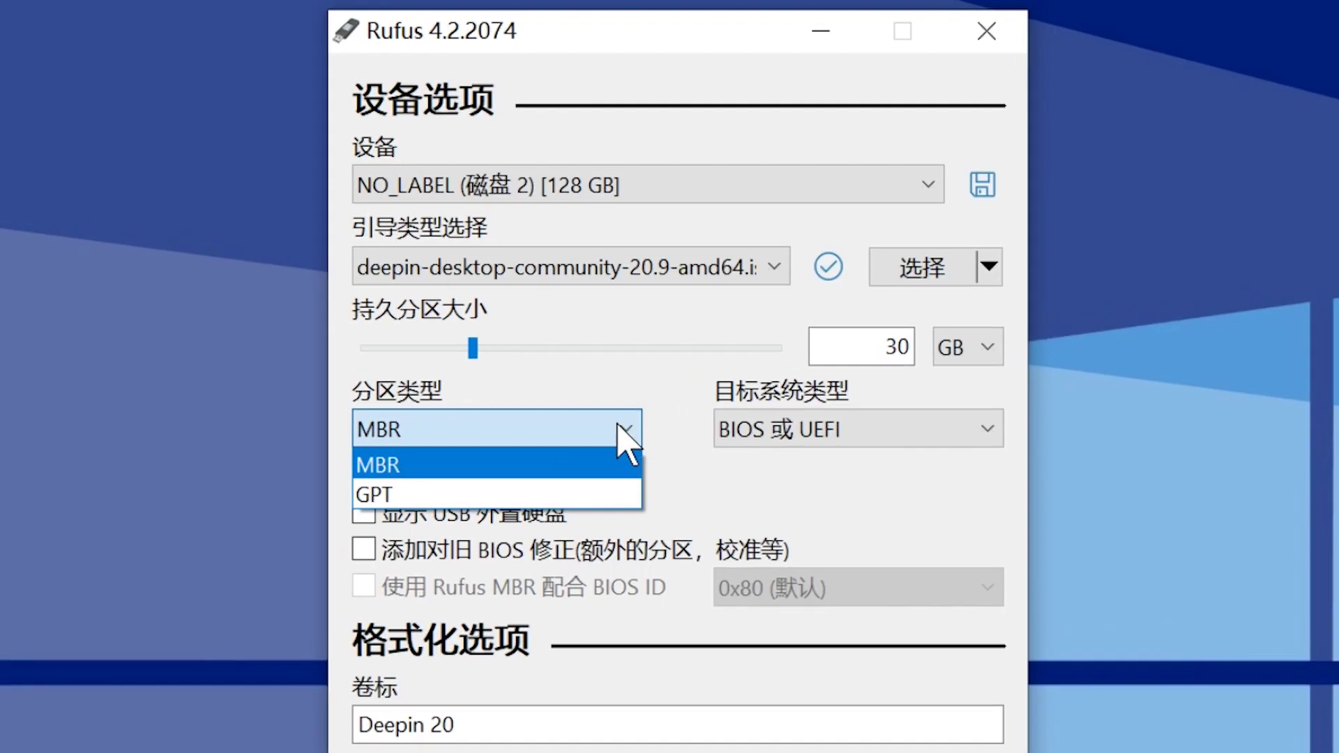
pyautogui.click(625, 447)
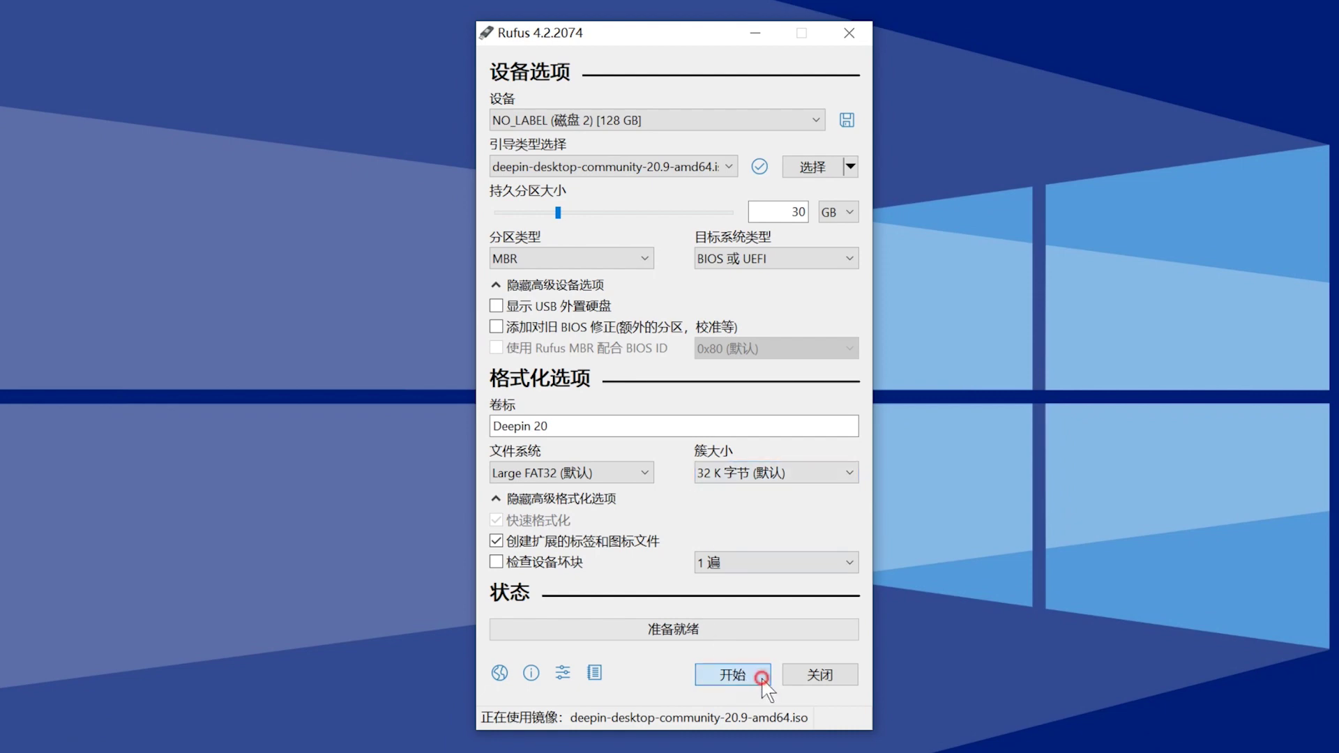
pyautogui.click(761, 677)
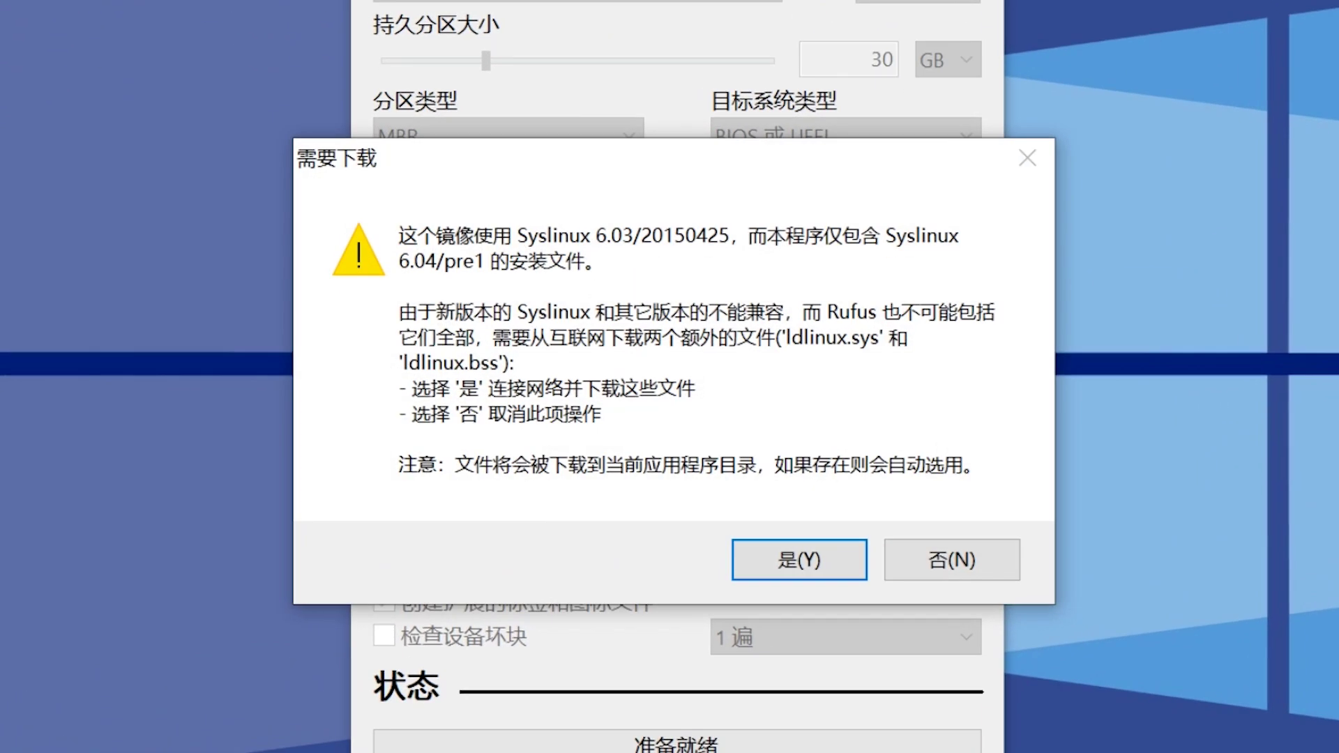
pyautogui.click(799, 560)
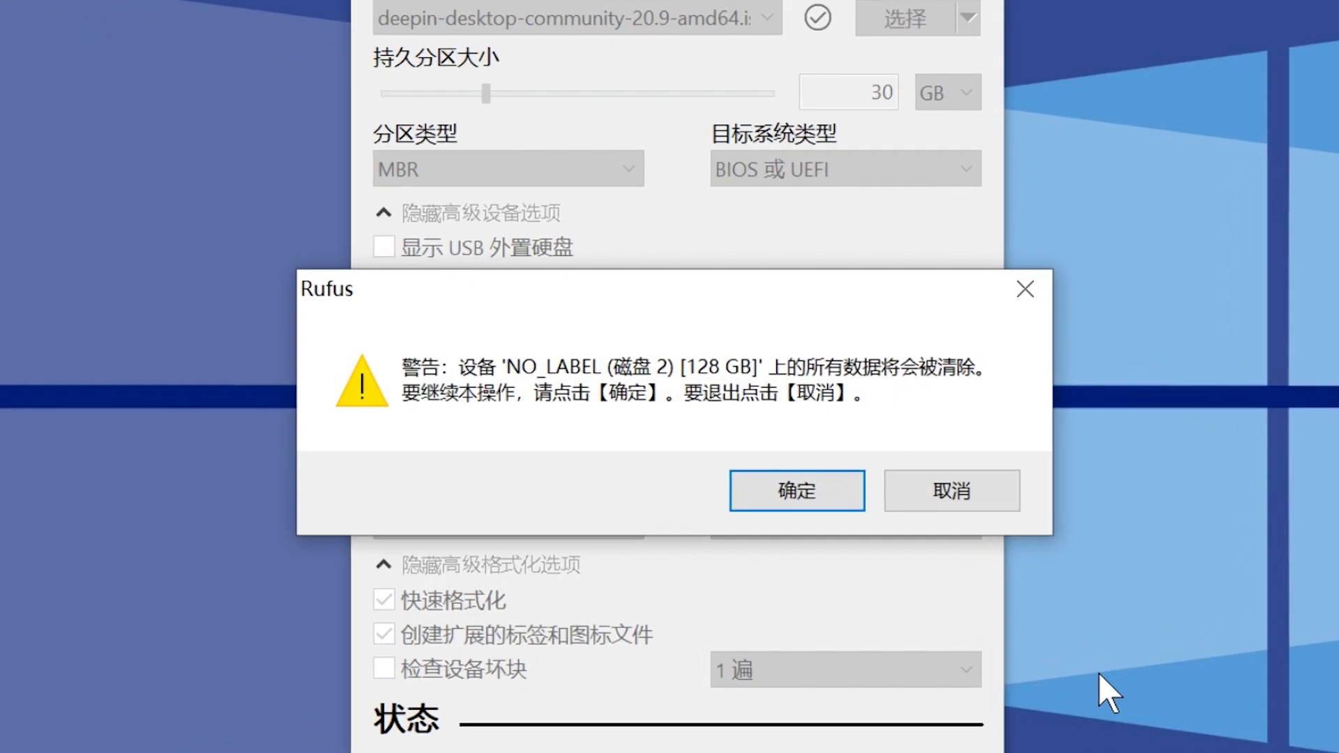
pyautogui.click(837, 497)
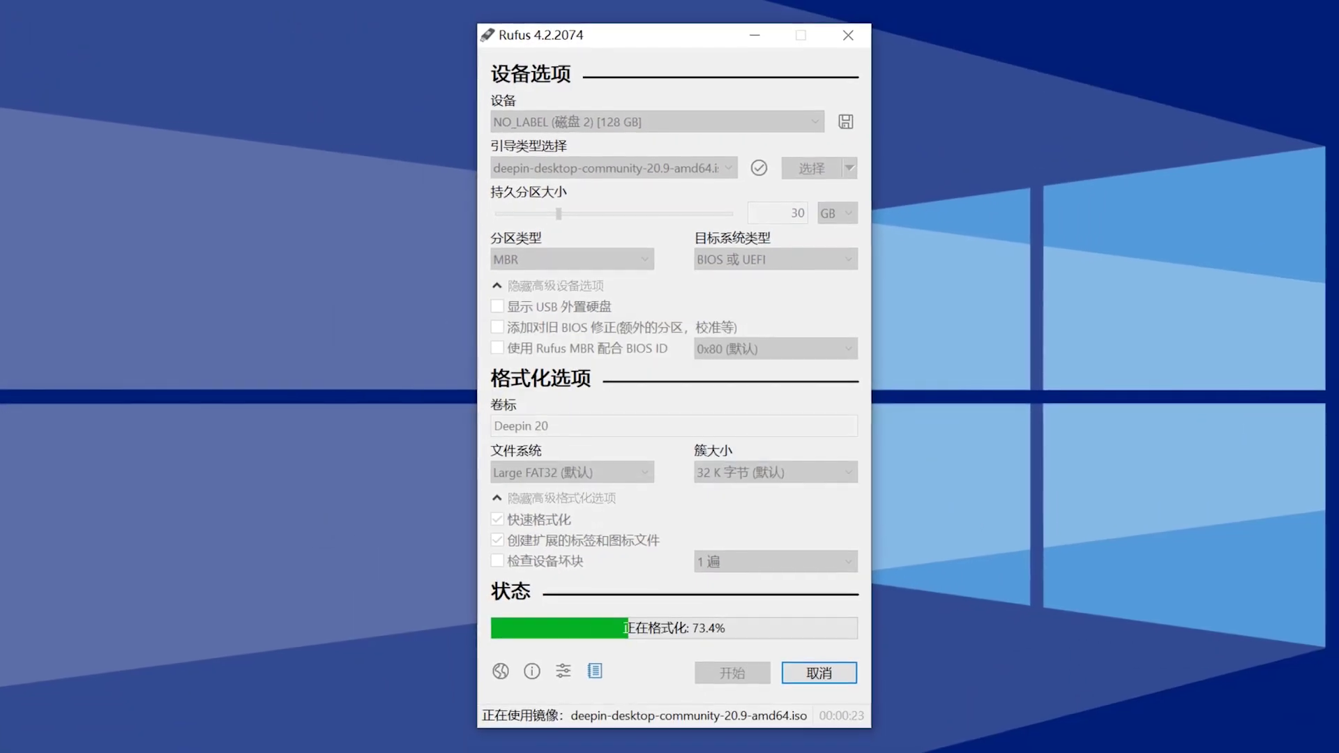